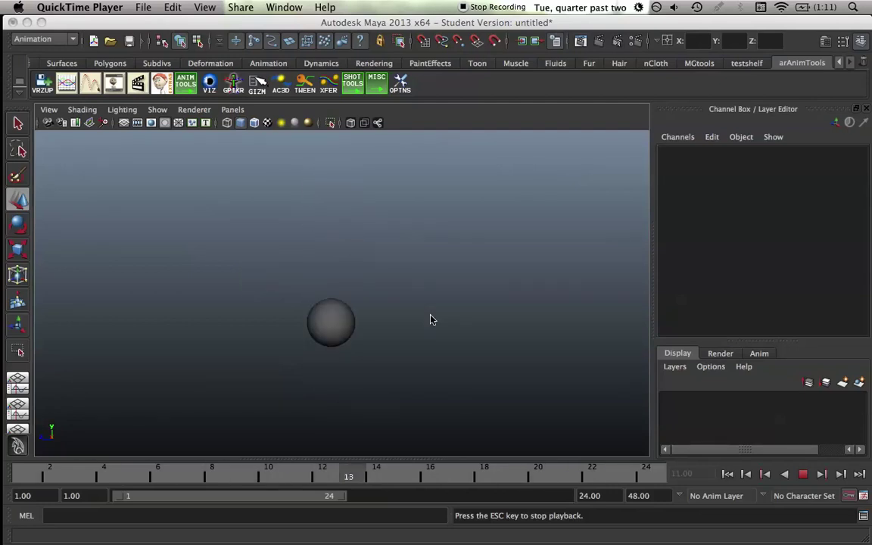
Stop the playback, select the sphere, replay it and stop at frame 12.
{"action": "left_click", "coordinate": [805, 477]}
{"action": "left_click", "coordinate": [324, 379]}
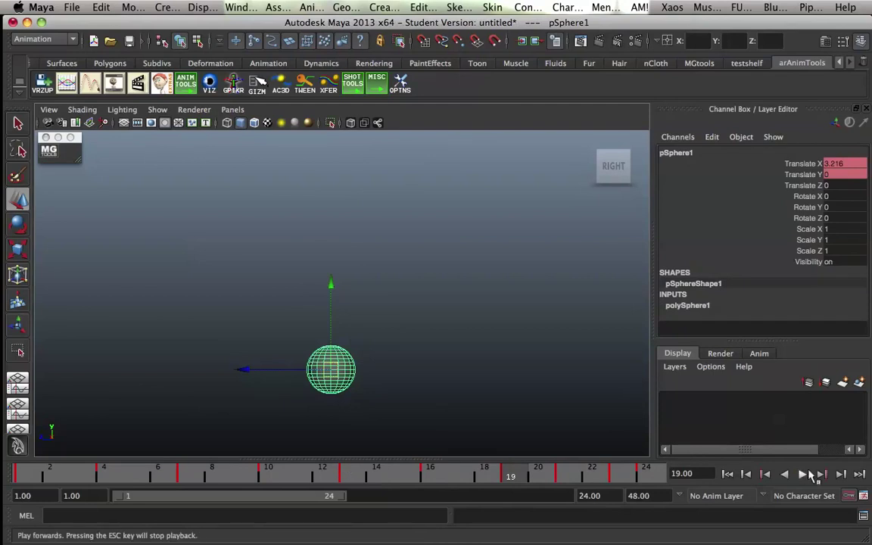
{"action": "left_click", "coordinate": [807, 475]}
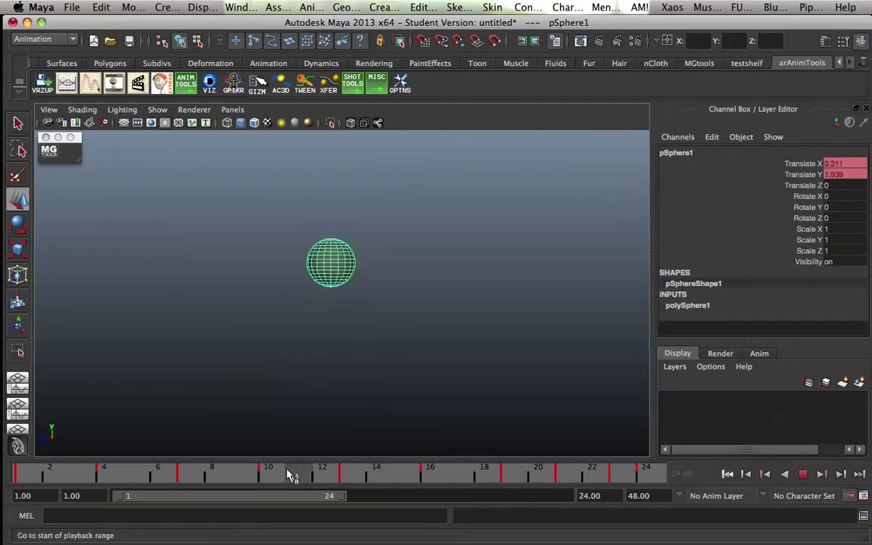
{"action": "left_click", "coordinate": [320, 475]}
Jump back and forth between the sphere's keyframes with the comma and period keys.
{"action": "key", "text": "comma"}
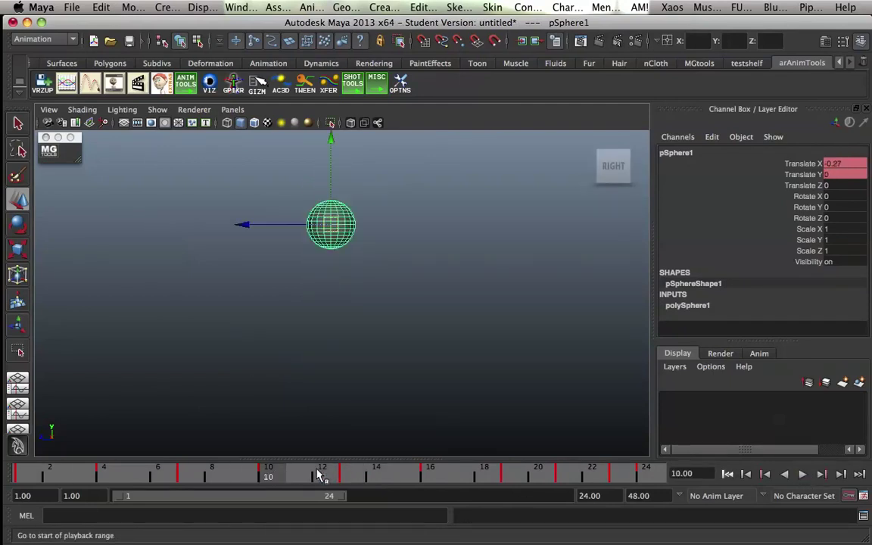
{"action": "key", "text": "comma"}
{"action": "key", "text": "period"}
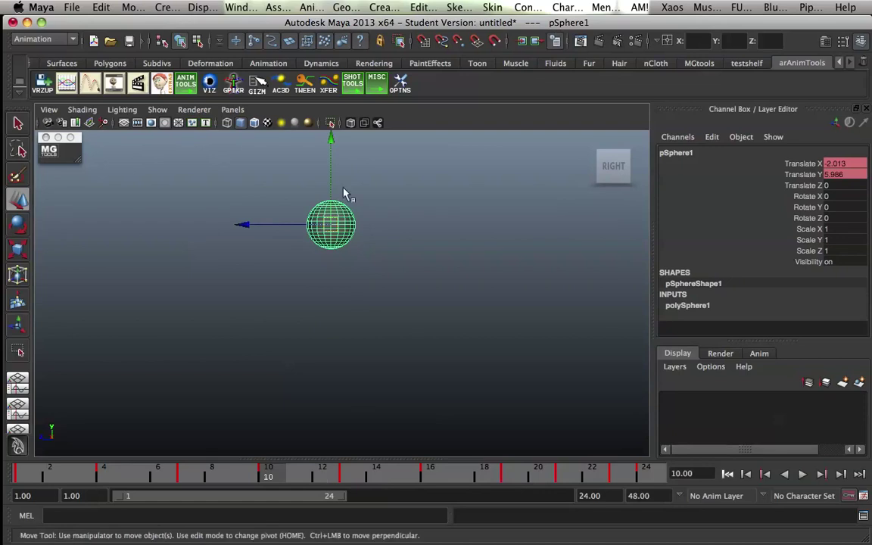
{"action": "key", "text": "comma"}
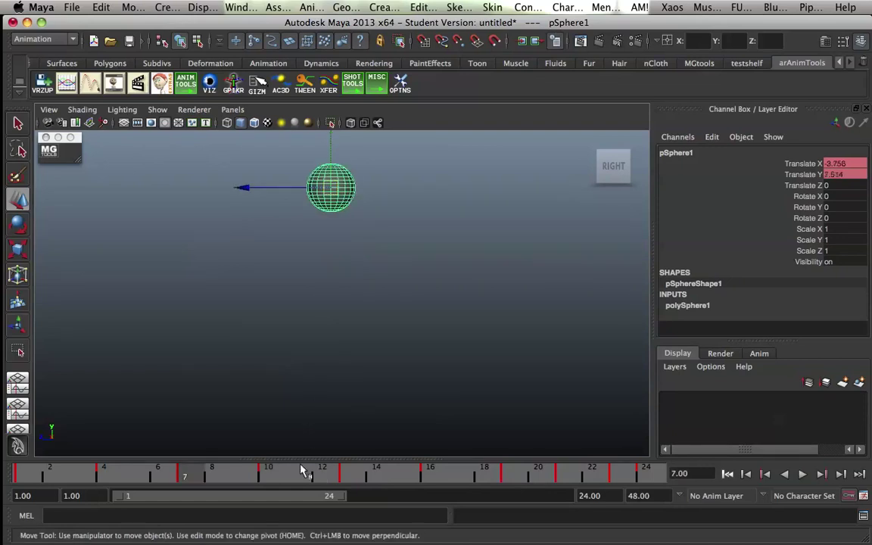
{"action": "key", "text": "period"}
{"action": "key", "text": "period"}
{"action": "key", "text": "comma"}
{"action": "key", "text": "comma"}
{"action": "key", "text": "period"}
{"action": "key", "text": "period"}
{"action": "key", "text": "comma"}
{"action": "key", "text": "period"}
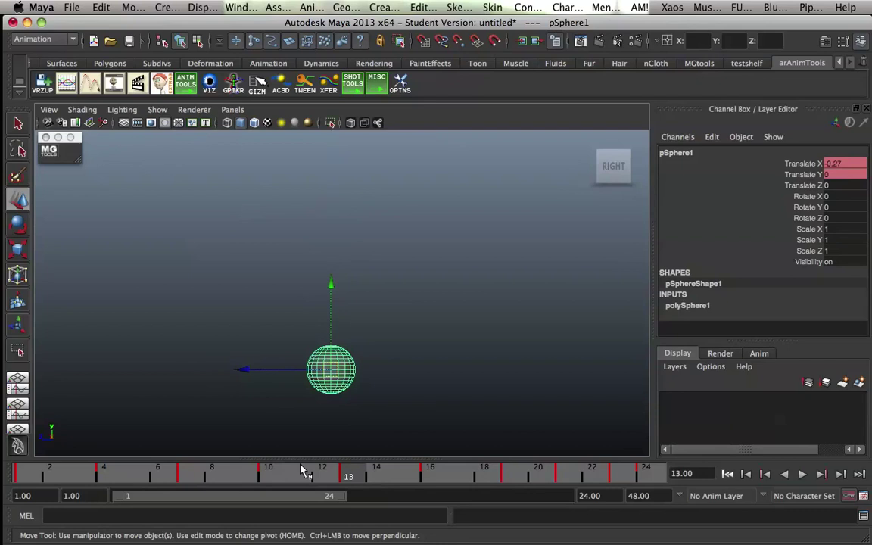
{"action": "key", "text": "comma"}
{"action": "key", "text": "period"}
{"action": "key", "text": "comma"}
{"action": "key", "text": "comma"}
{"action": "key", "text": "period"}
{"action": "key", "text": "period"}
{"action": "key", "text": "comma"}
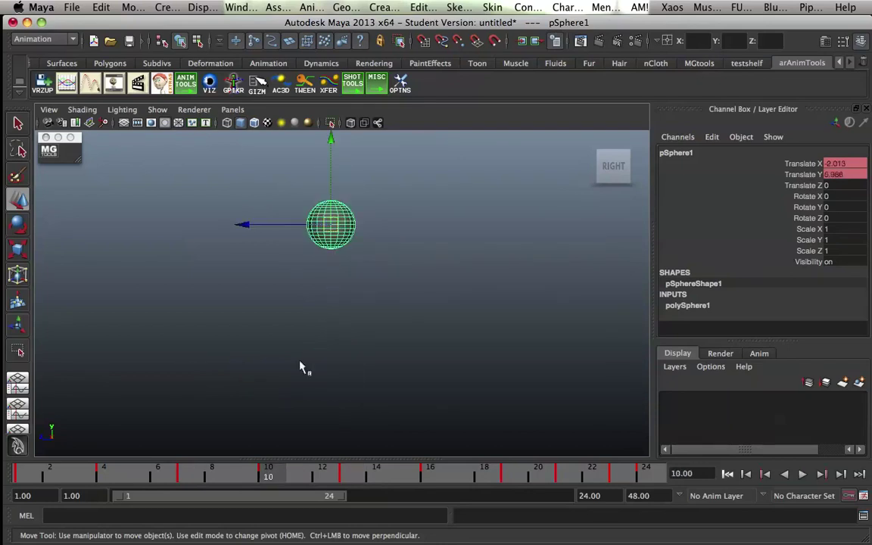
{"action": "key", "text": "comma"}
{"action": "key", "text": "period"}
Step the timeline a single frame at a time with Alt+comma and Alt+period.
{"action": "key", "text": "comma"}
{"action": "key", "text": "period"}
{"action": "key", "text": "period"}
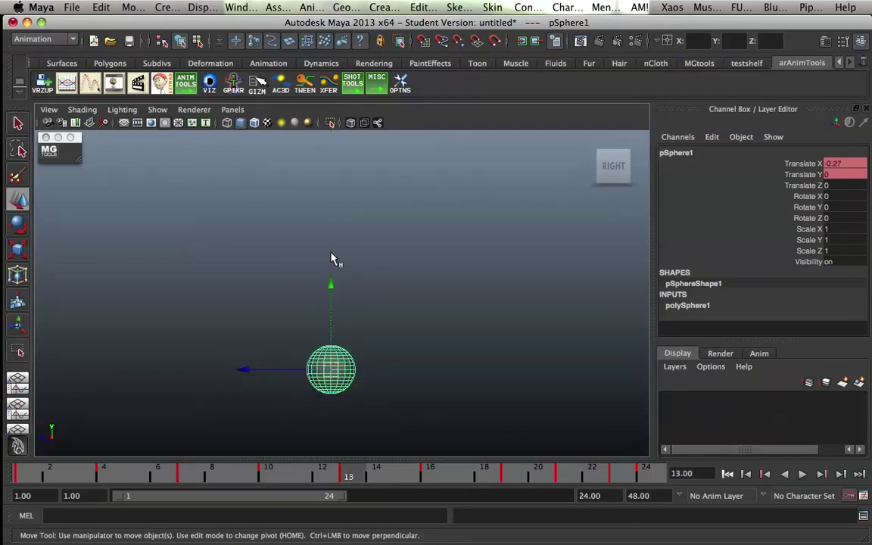
{"action": "key", "text": "alt+comma"}
{"action": "key", "text": "comma"}
{"action": "key", "text": "alt+comma"}
{"action": "key", "text": "alt+period"}
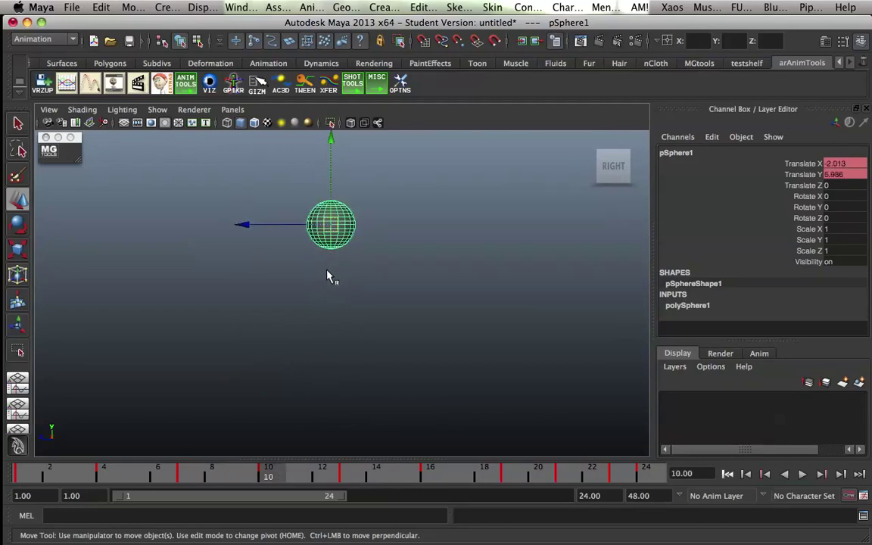
Undo the recorded frame steps and keyframe jumps one by one, then reselect the sphere.
{"action": "key", "text": "alt+comma"}
{"action": "key", "text": "period"}
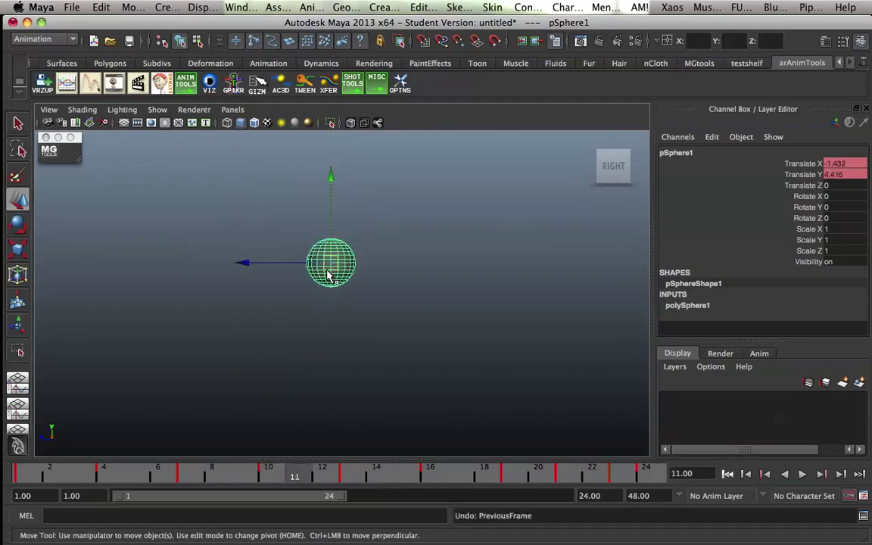
{"action": "key", "text": "period"}
{"action": "key", "text": "period"}
{"action": "key", "text": "comma"}
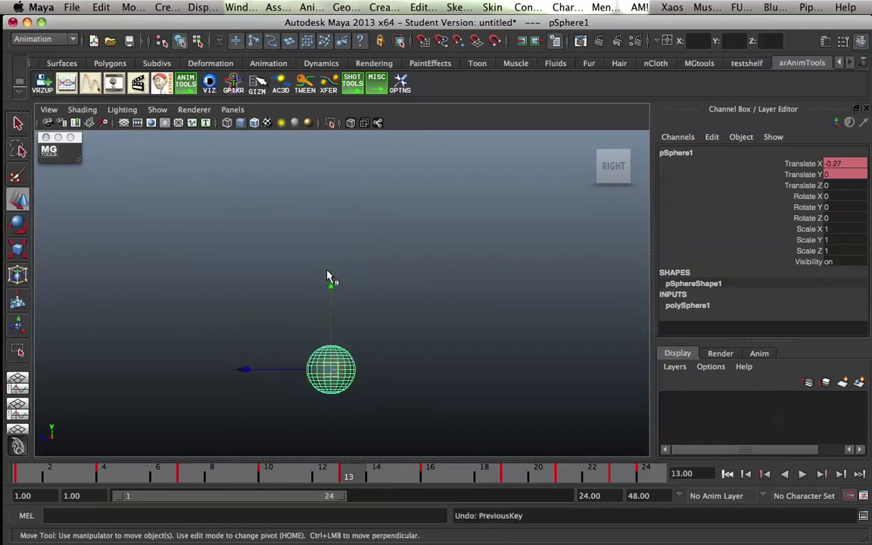
{"action": "key", "text": "period"}
{"action": "key", "text": "comma"}
{"action": "key", "text": "comma"}
{"action": "key", "text": "comma"}
{"action": "key", "text": "period"}
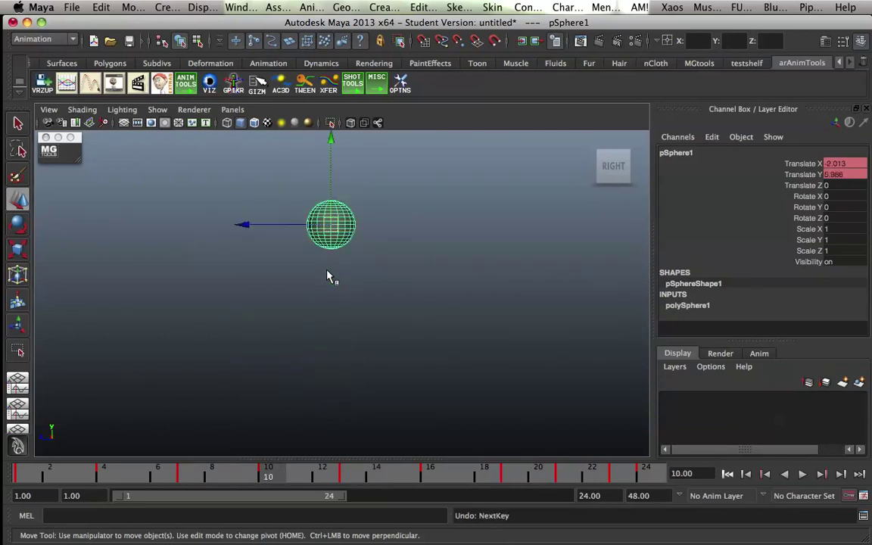
{"action": "key", "text": "comma"}
{"action": "key", "text": "comma"}
{"action": "key", "text": "comma"}
{"action": "key", "text": "period"}
{"action": "key", "text": "period"}
{"action": "key", "text": "comma"}
{"action": "key", "text": "comma"}
{"action": "key", "text": "period"}
{"action": "key", "text": "period"}
{"action": "key", "text": "alt+period"}
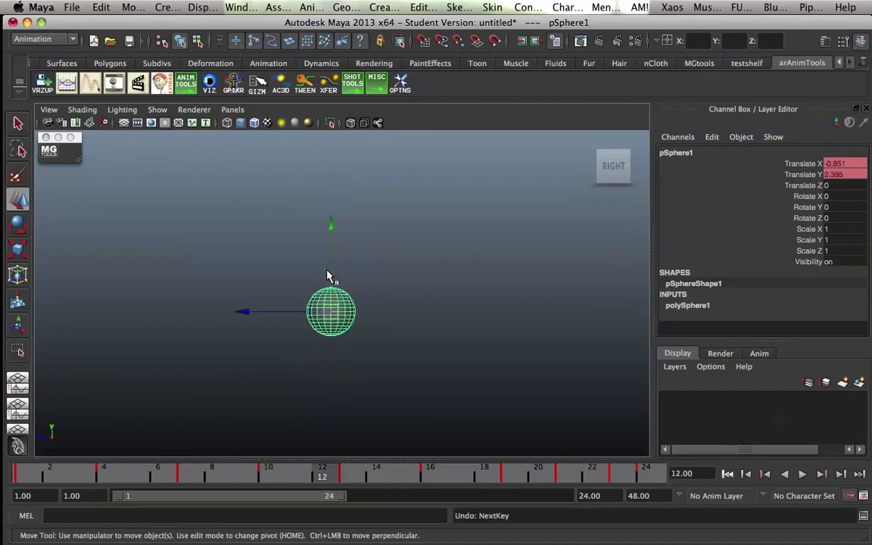
{"action": "left_click", "coordinate": [327, 278]}
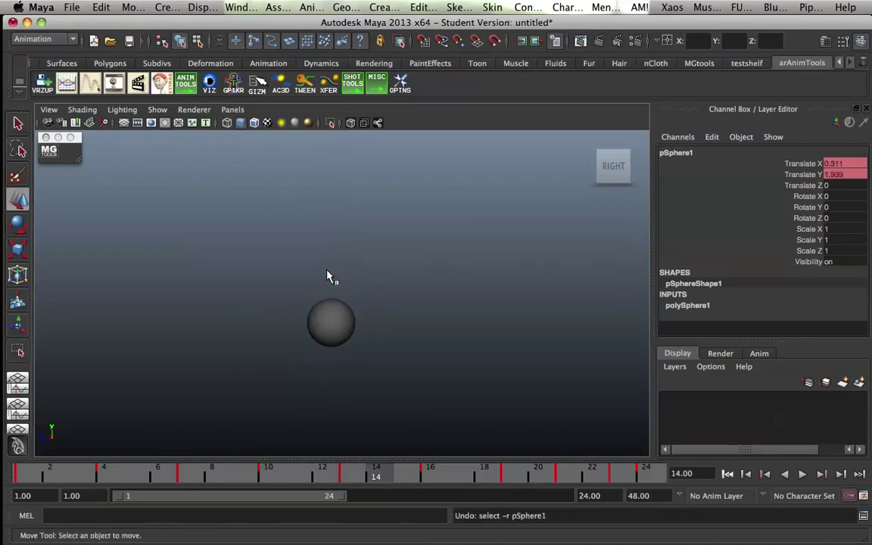
{"action": "left_click", "coordinate": [344, 325]}
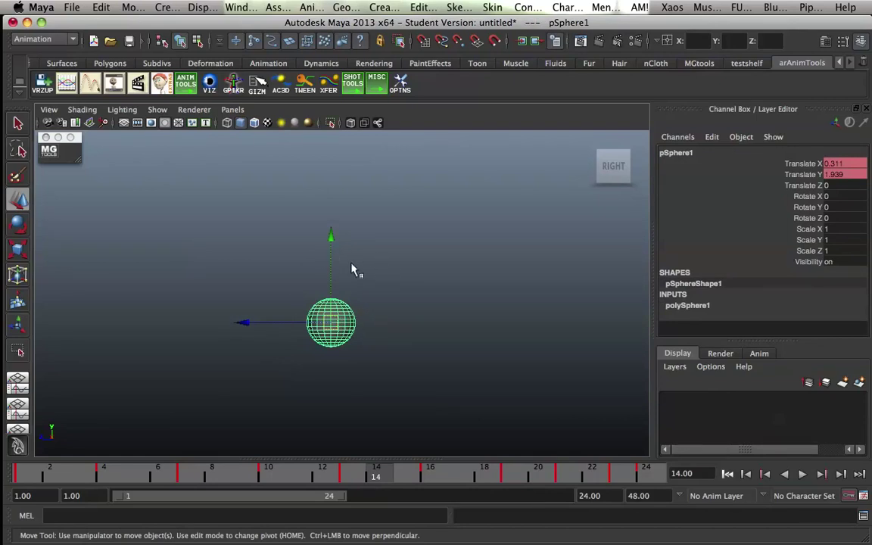
{"action": "key", "text": "super+Tab"}
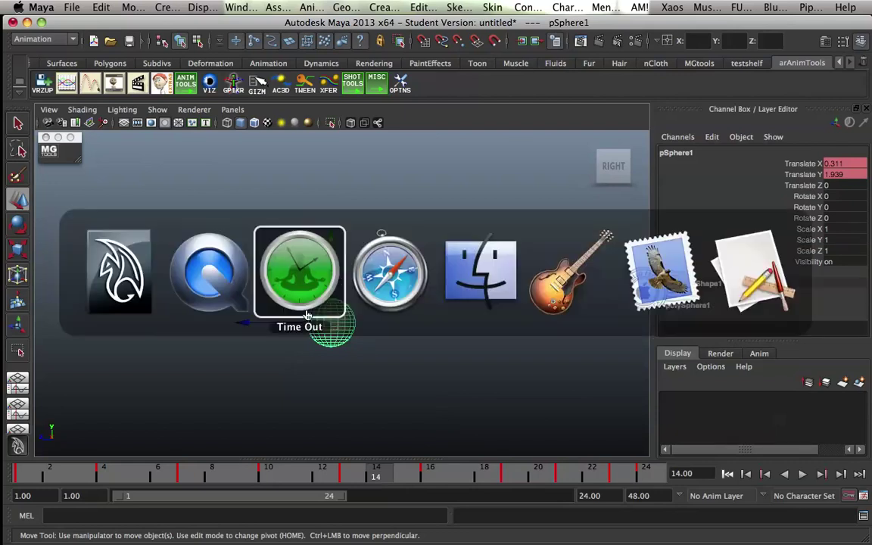
{"action": "key", "text": "super+Tab"}
{"action": "scroll", "coordinate": [335, 182], "scroll_direction": "up", "scroll_amount": 5}
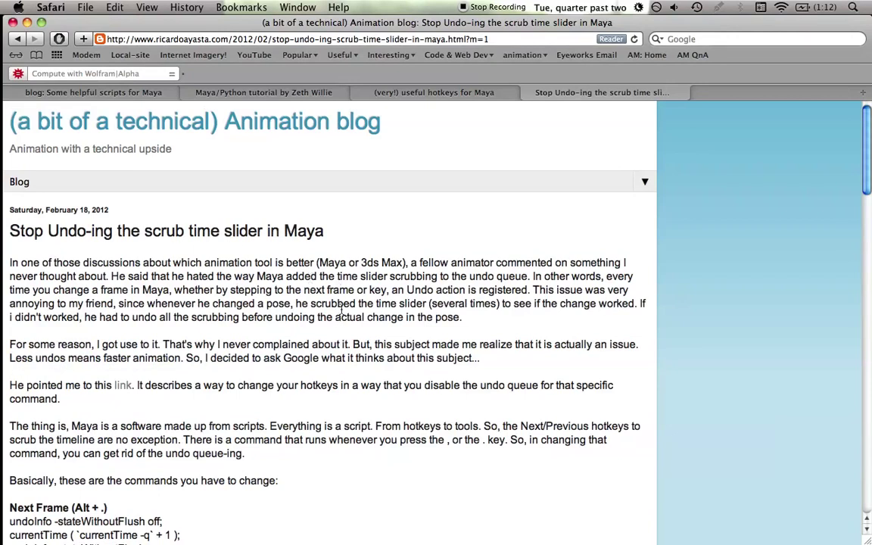
{"action": "scroll", "coordinate": [340, 310], "scroll_direction": "down", "scroll_amount": 5}
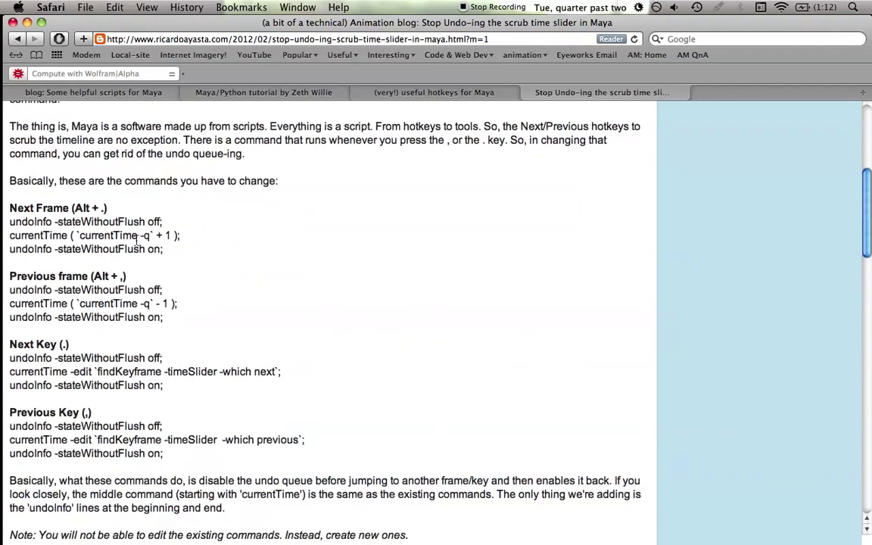
{"action": "key", "text": "super+Tab"}
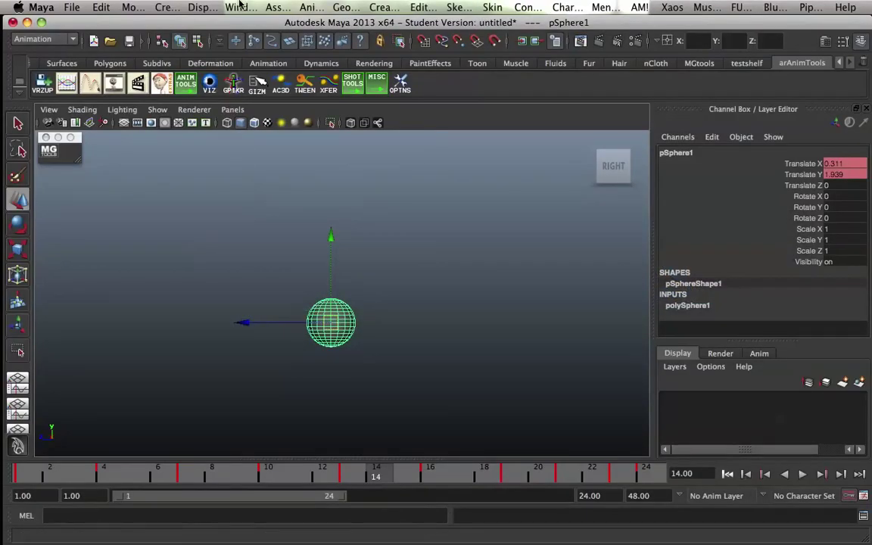
Open the Hotkey Editor from Window > Settings/Preferences and show the Playback Controls category.
{"action": "left_click", "coordinate": [240, 7]}
{"action": "mouse_move", "coordinate": [390, 82]}
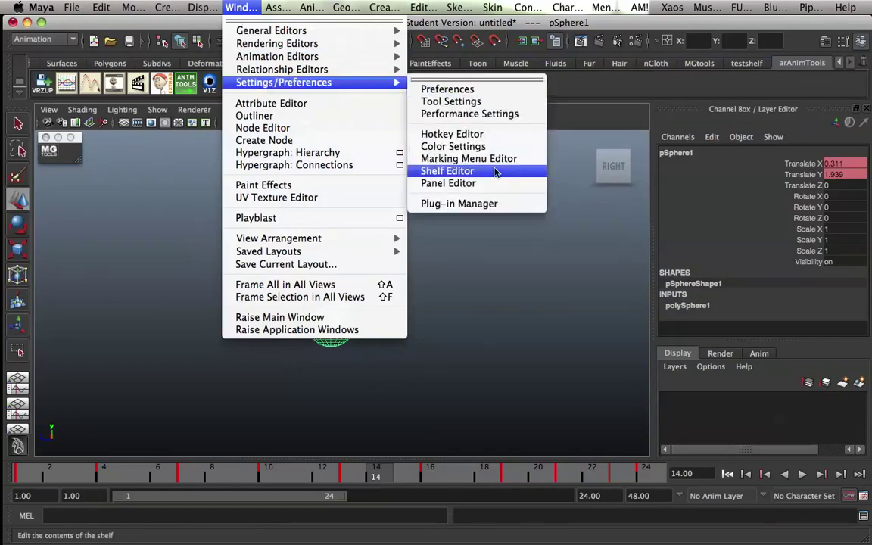
{"action": "left_click", "coordinate": [495, 134]}
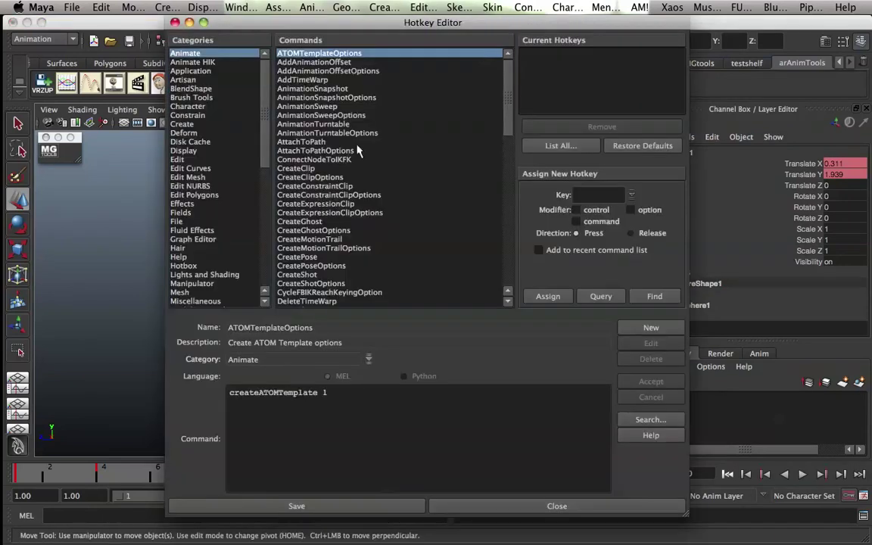
{"action": "scroll", "coordinate": [267, 148], "scroll_direction": "down", "scroll_amount": 5}
{"action": "scroll", "coordinate": [267, 147], "scroll_direction": "down", "scroll_amount": 2}
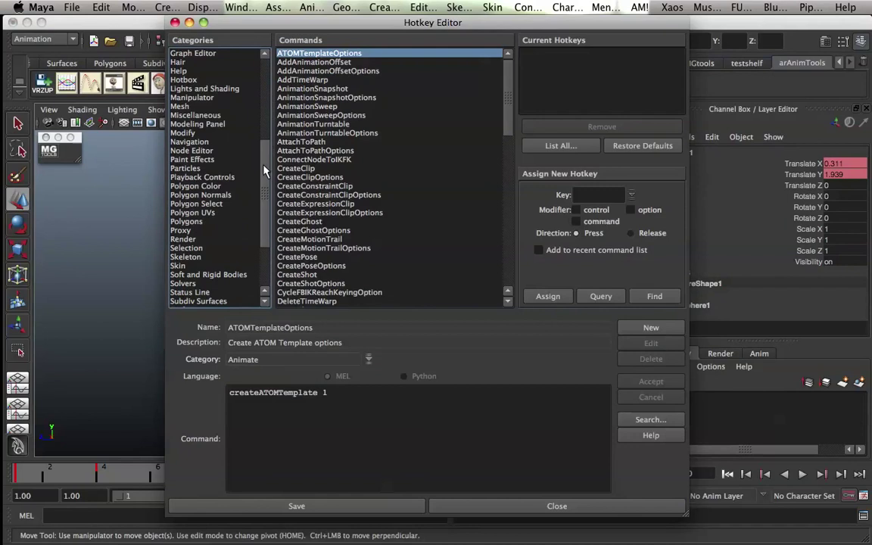
{"action": "left_click", "coordinate": [227, 177]}
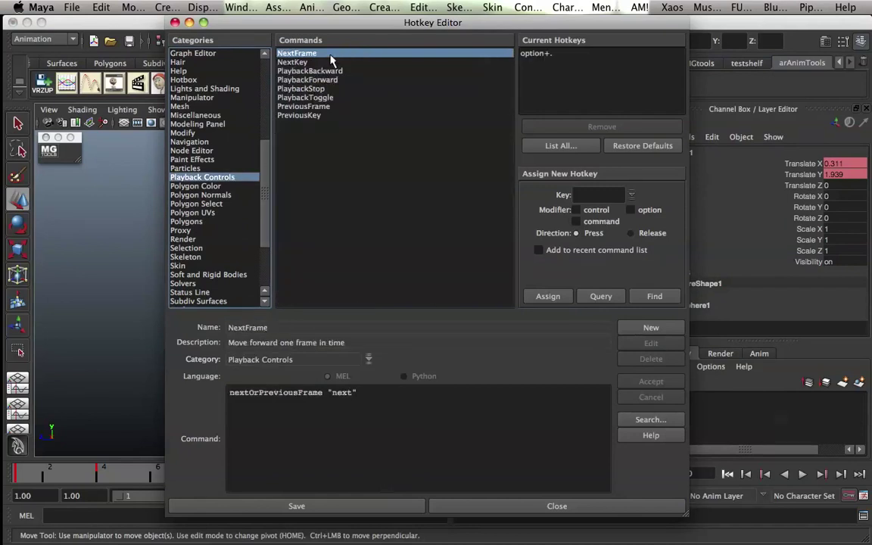
Select the three Next Frame MEL lines in the Safari blog post.
{"action": "key", "text": "super+Tab"}
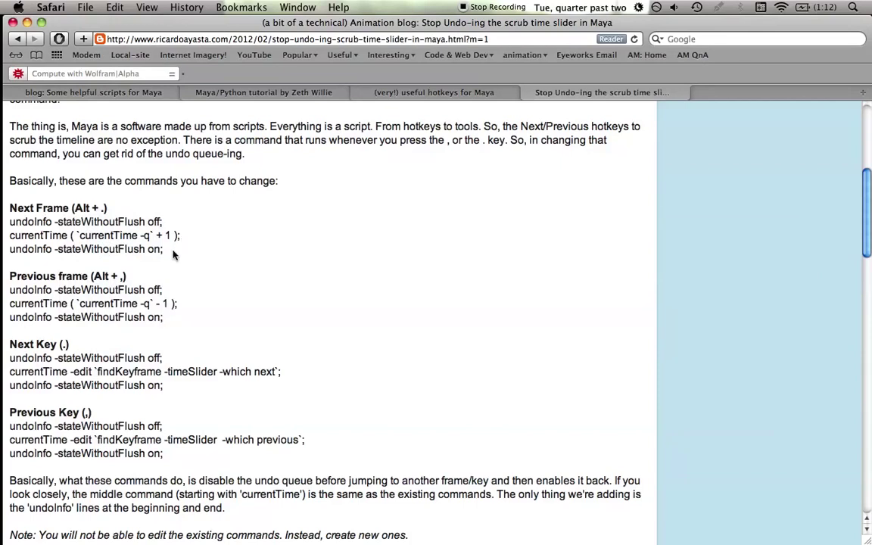
{"action": "left_click_drag", "start_coordinate": [166, 251], "coordinate": [5, 228]}
{"action": "key", "text": "super+c"}
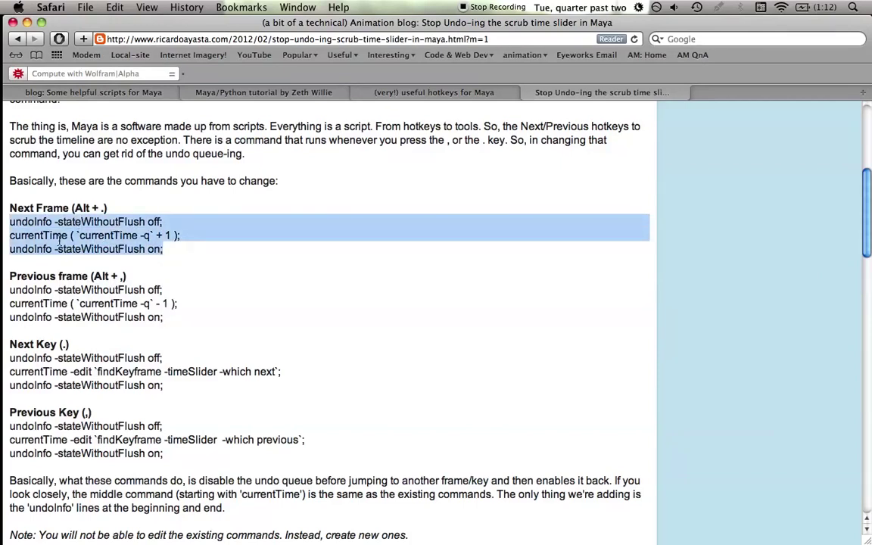
{"action": "key", "text": "super+Tab"}
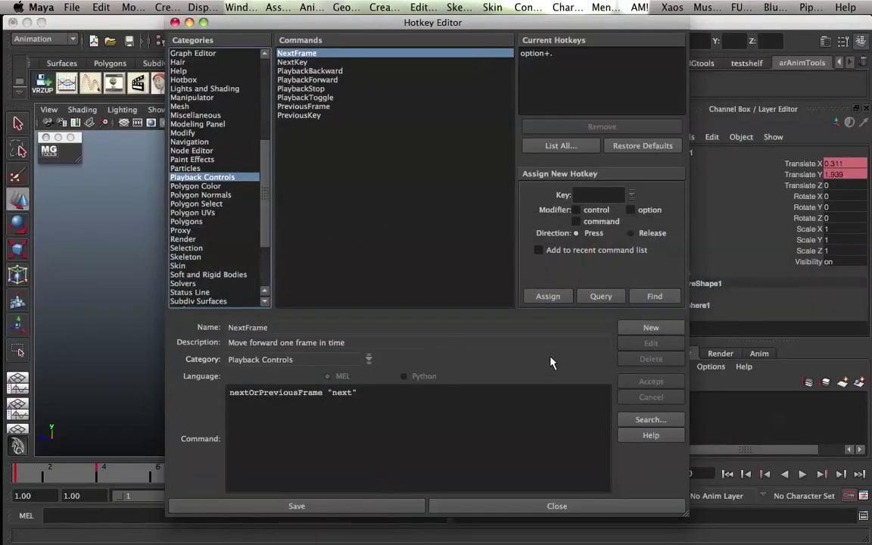
Create the NextFrame_No_Undo command with the pasted no-undo next-frame MEL code.
{"action": "left_click", "coordinate": [649, 327]}
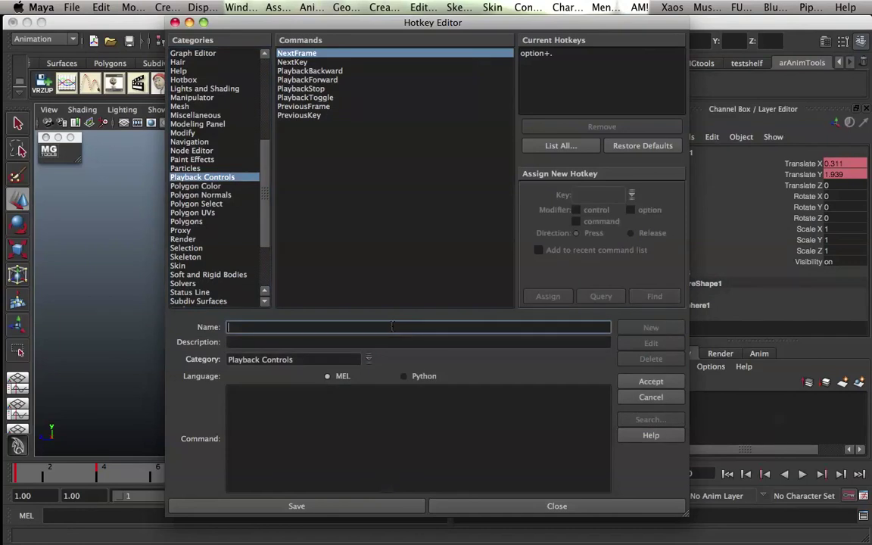
{"action": "type", "text": "NextFram"}
{"action": "key", "text": "BackSpace"}
{"action": "key", "text": "BackSpace"}
{"action": "key", "text": "BackSpace"}
{"action": "type", "text": "_No_Undo"}
{"action": "left_click", "coordinate": [382, 431]}
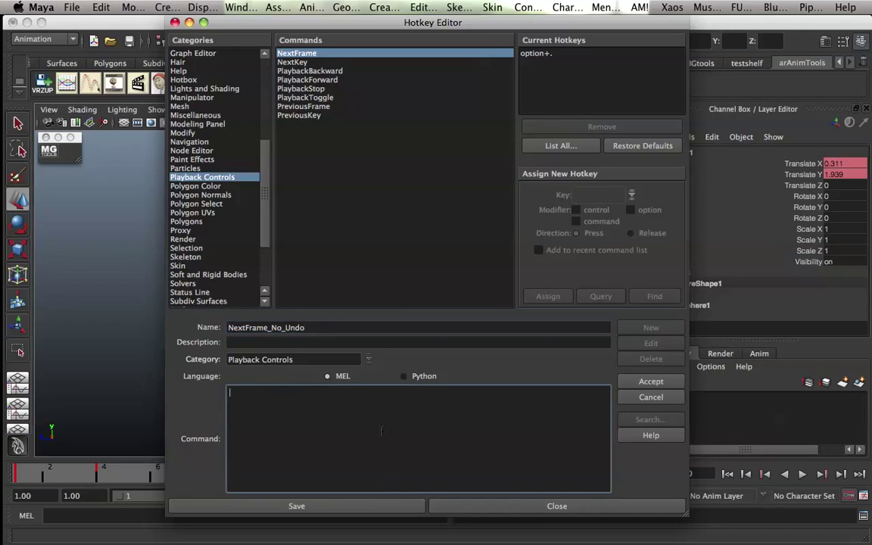
{"action": "key", "text": "super+v"}
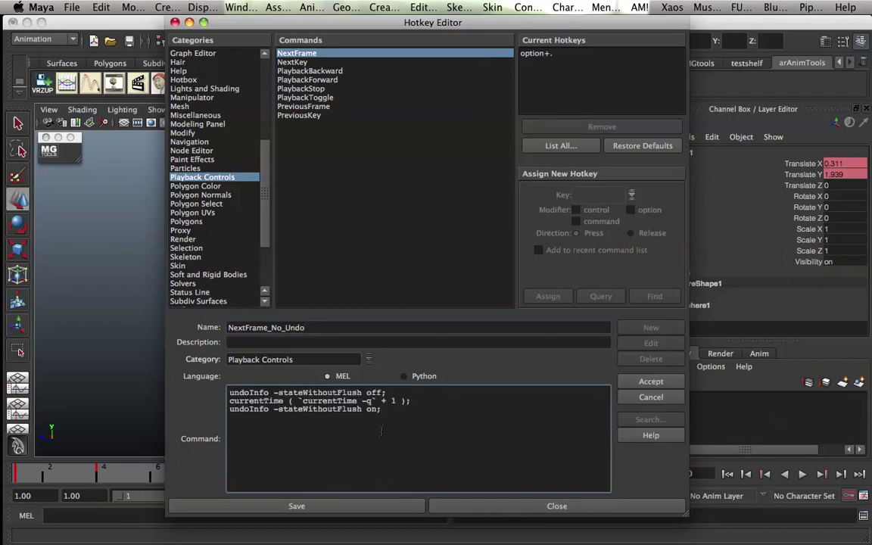
{"action": "left_click", "coordinate": [647, 385]}
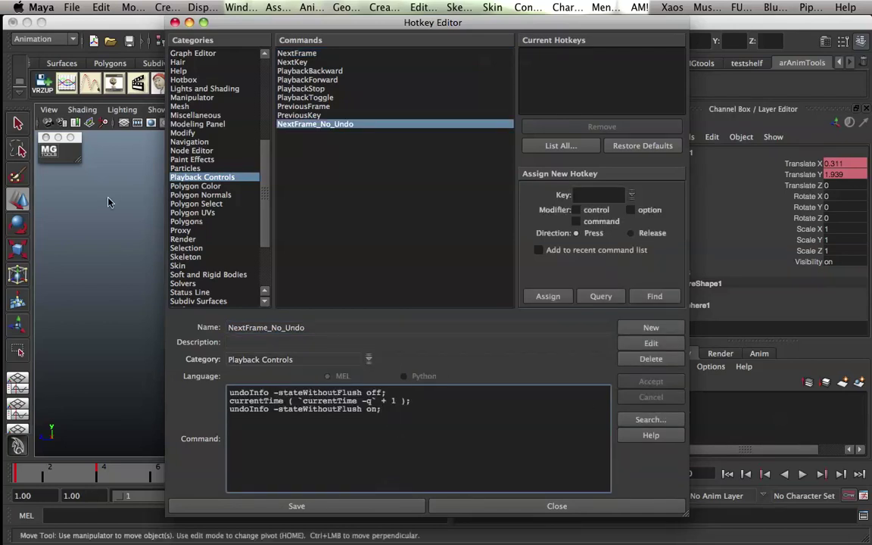
Copy the three Previous frame code lines from the Safari blog.
{"action": "key", "text": "super+Tab"}
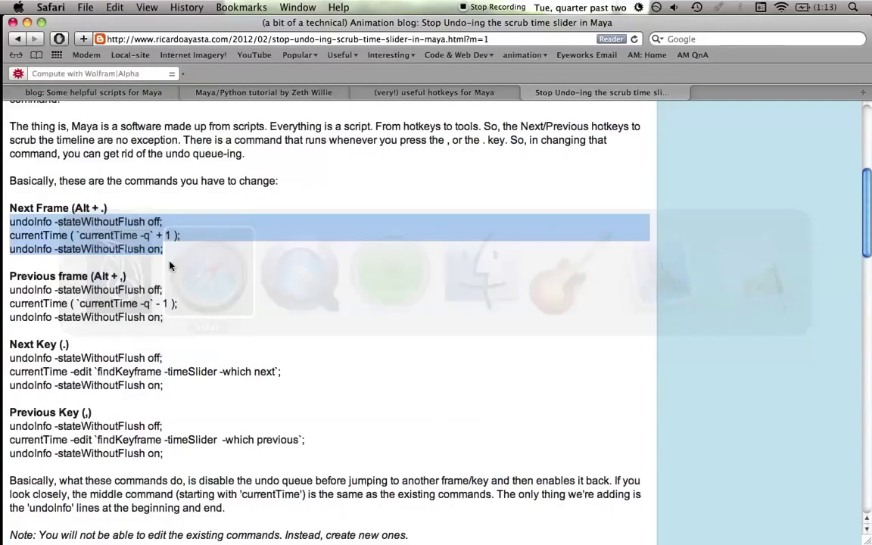
{"action": "left_click_drag", "start_coordinate": [165, 318], "coordinate": [9, 294]}
{"action": "key", "text": "super+c"}
{"action": "key", "text": "super+Tab"}
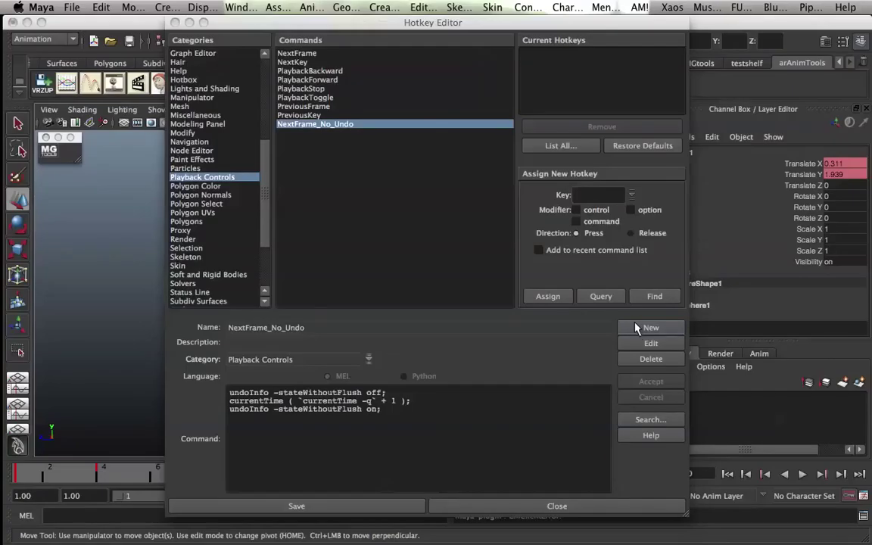
Create PreviousFrame_no_Undo with the pasted undoInfo-wrapped previous-frame MEL code.
{"action": "left_click", "coordinate": [636, 327]}
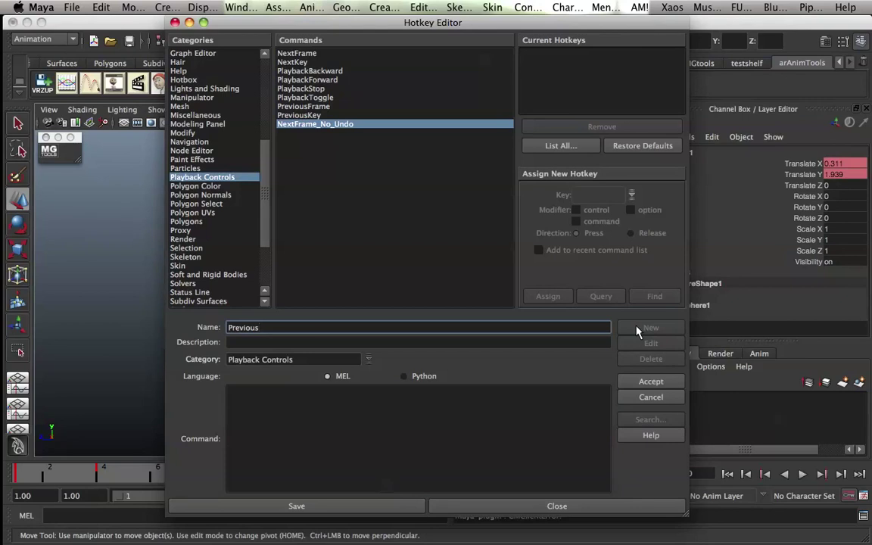
{"action": "type", "text": "rame_no_Undo"}
{"action": "left_click", "coordinate": [387, 435]}
{"action": "key", "text": "super+v"}
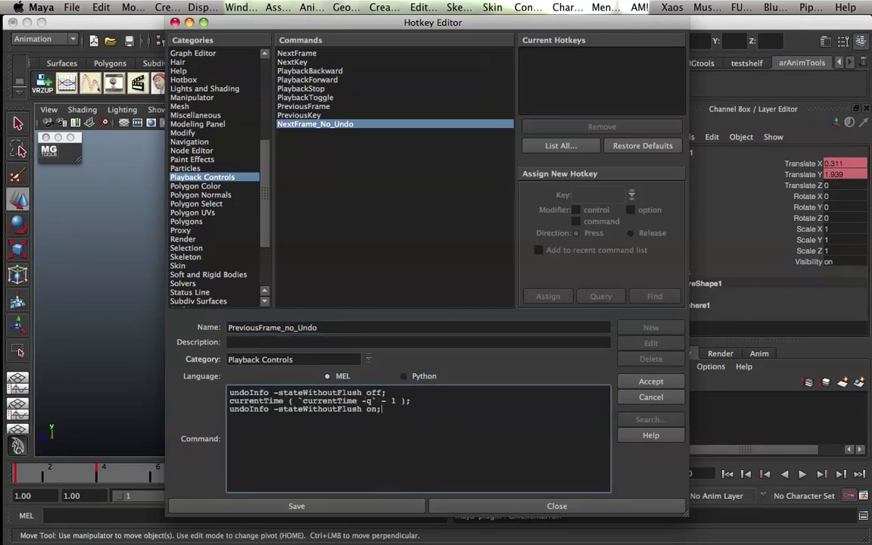
{"action": "left_click", "coordinate": [656, 382]}
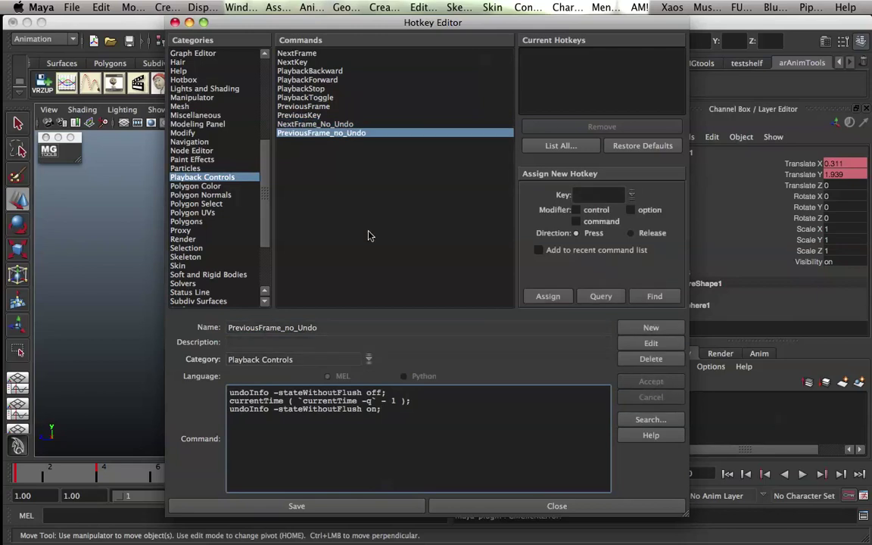
Copy the Next Key code from Safari and save it as the NextKey_no_Undo command.
{"action": "key", "text": "super+Tab"}
{"action": "left_click_drag", "start_coordinate": [165, 385], "coordinate": [16, 362]}
{"action": "key", "text": "super+Tab"}
{"action": "left_click", "coordinate": [640, 329]}
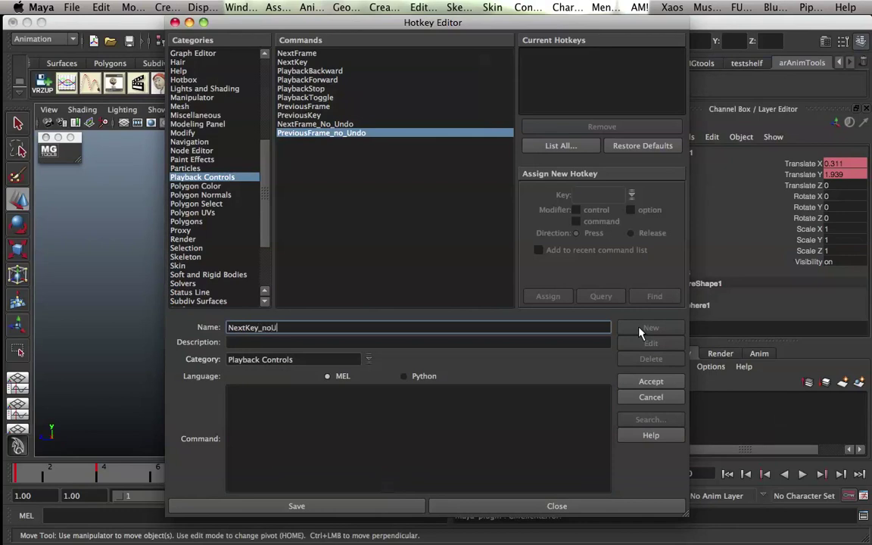
{"action": "type", "text": "ndo"}
{"action": "left_click", "coordinate": [493, 415]}
{"action": "type", "text": "undoInfo -stateWithoutFlush off; currentTime -edit `findKeyframe -timeSlider -which next`; undoInfo -stateWithoutFlush on;"}
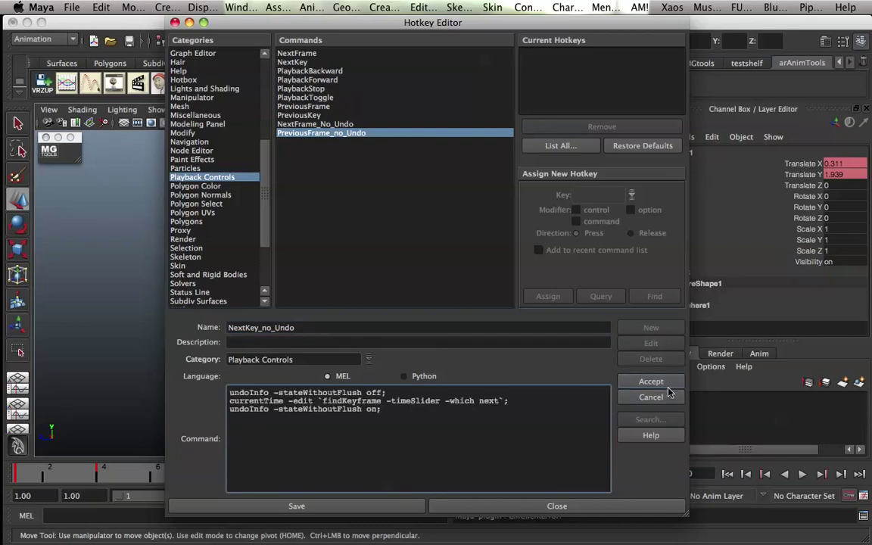
{"action": "left_click", "coordinate": [667, 385]}
Copy the Previous Key code lines from the Safari blog.
{"action": "key", "text": "super+Tab"}
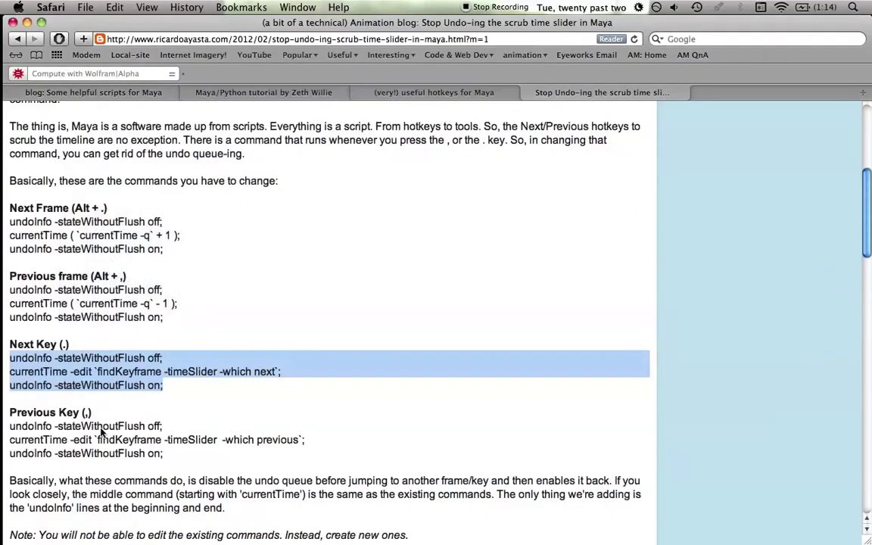
{"action": "left_click", "coordinate": [194, 462]}
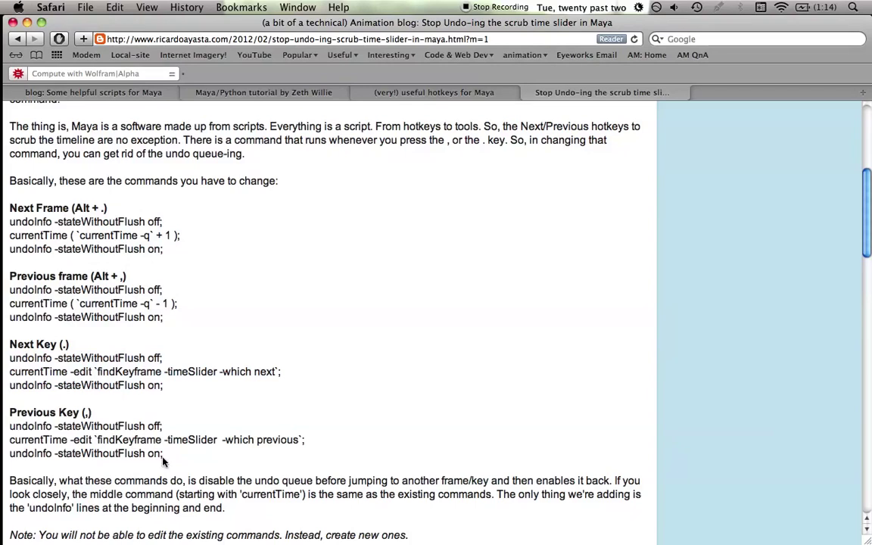
{"action": "left_click_drag", "start_coordinate": [162, 455], "coordinate": [6, 430]}
{"action": "key", "text": "super+c"}
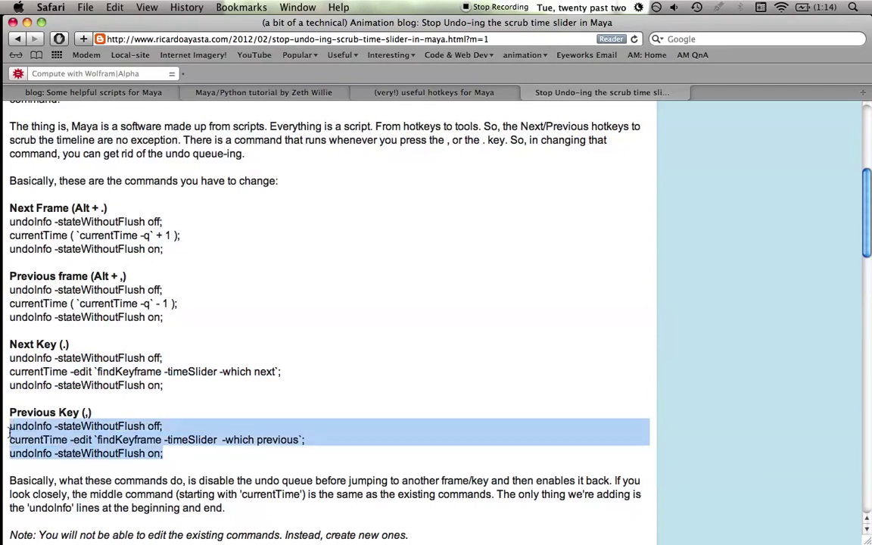
{"action": "key", "text": "super+Tab"}
Start a PreviousKey_no_undo command and paste the undoInfo-wrapped previous-keyframe MEL into it.
{"action": "left_click", "coordinate": [628, 329]}
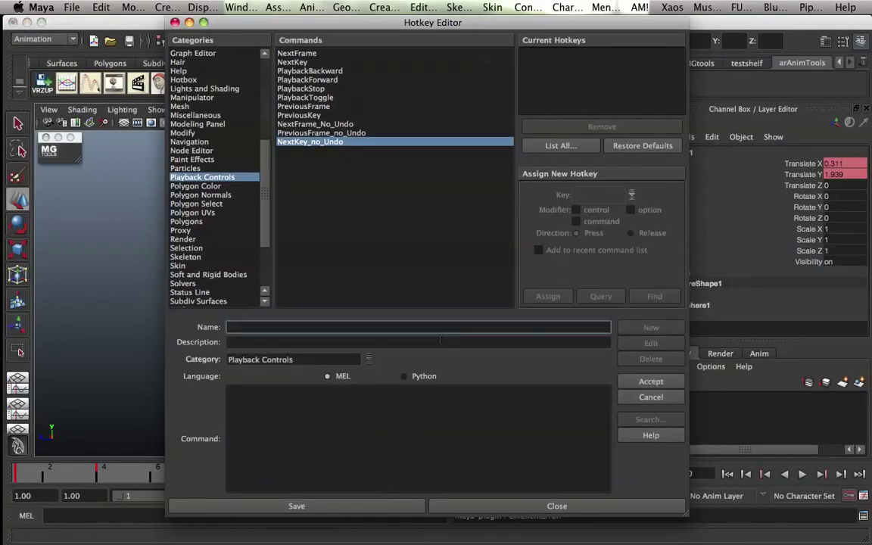
{"action": "type", "text": "PreviousKey_no_undo"}
{"action": "left_click", "coordinate": [416, 439]}
{"action": "key", "text": "super+v"}
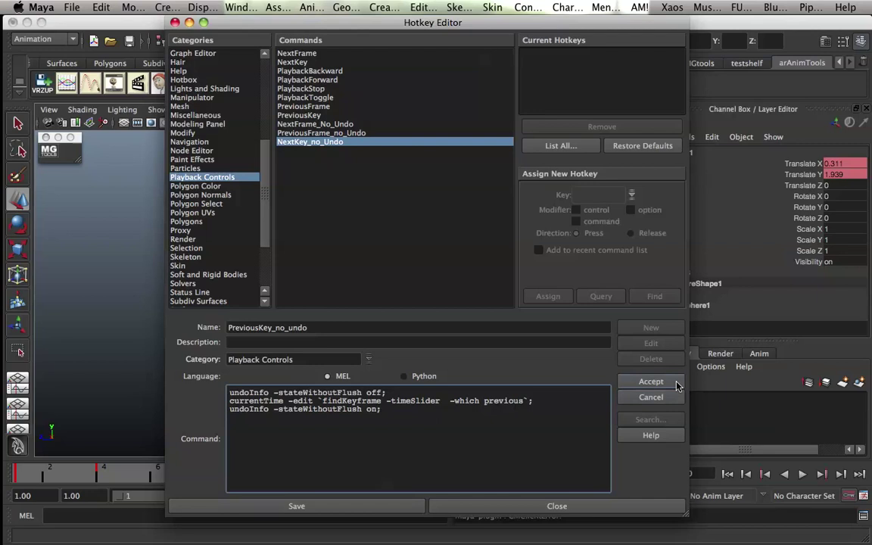
Save PreviousKey_no_undo and assign option+. to NextFrame_No_Undo, overriding NextFrame's binding.
{"action": "left_click", "coordinate": [652, 382]}
{"action": "left_click", "coordinate": [322, 151]}
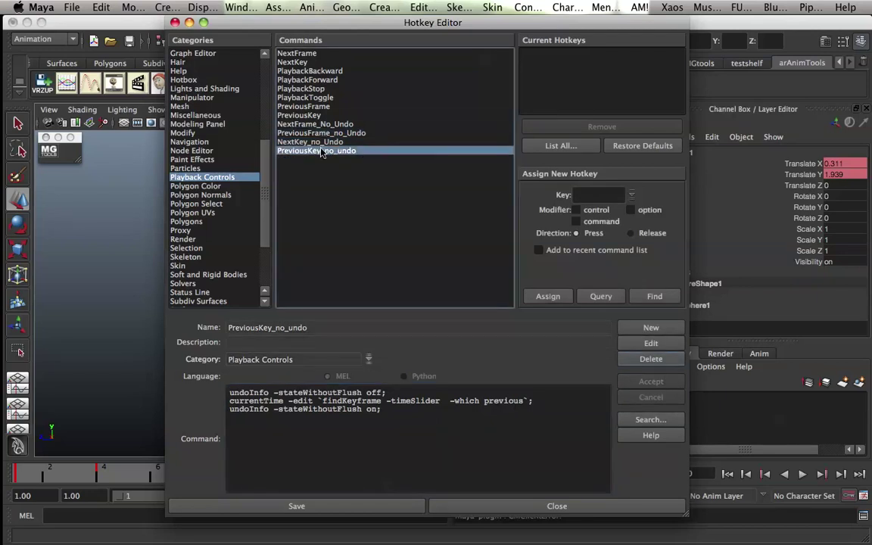
{"action": "left_click", "coordinate": [311, 124]}
{"action": "left_click", "coordinate": [321, 54]}
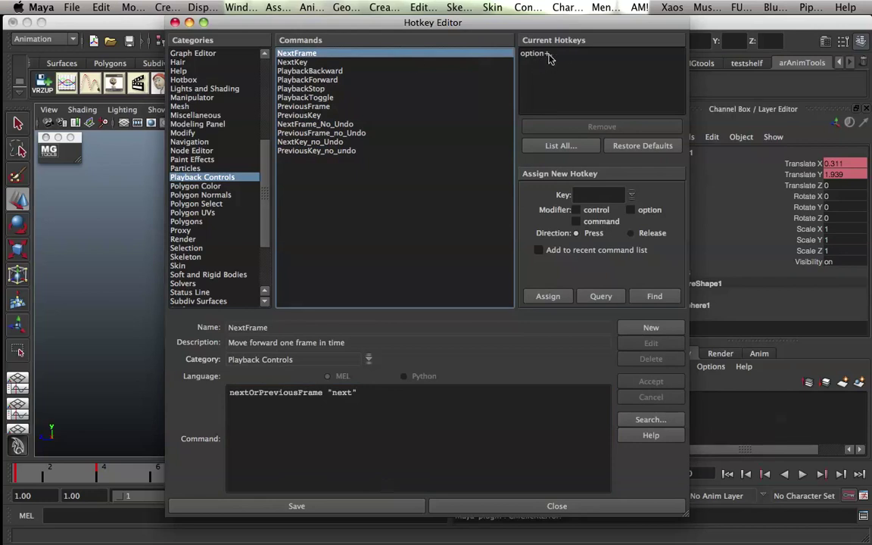
{"action": "left_click", "coordinate": [345, 125]}
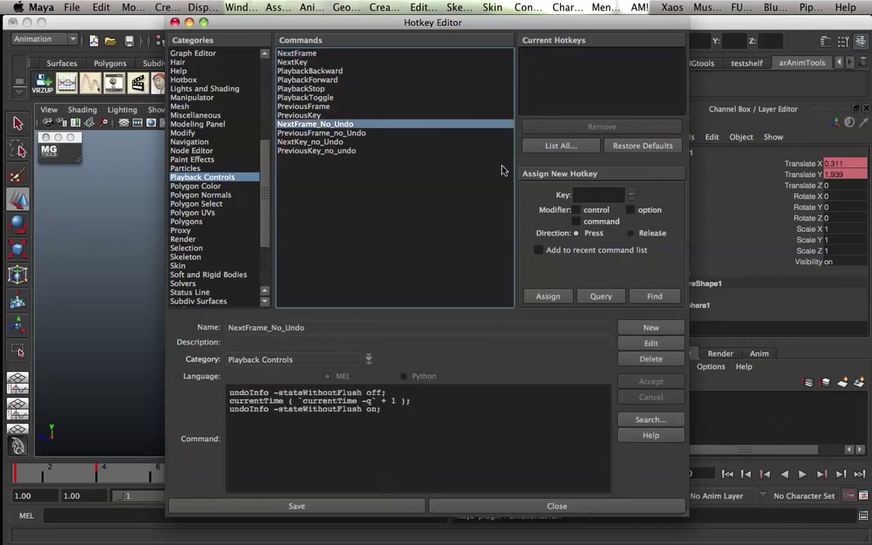
{"action": "left_click", "coordinate": [598, 195]}
{"action": "key", "text": "alt+period"}
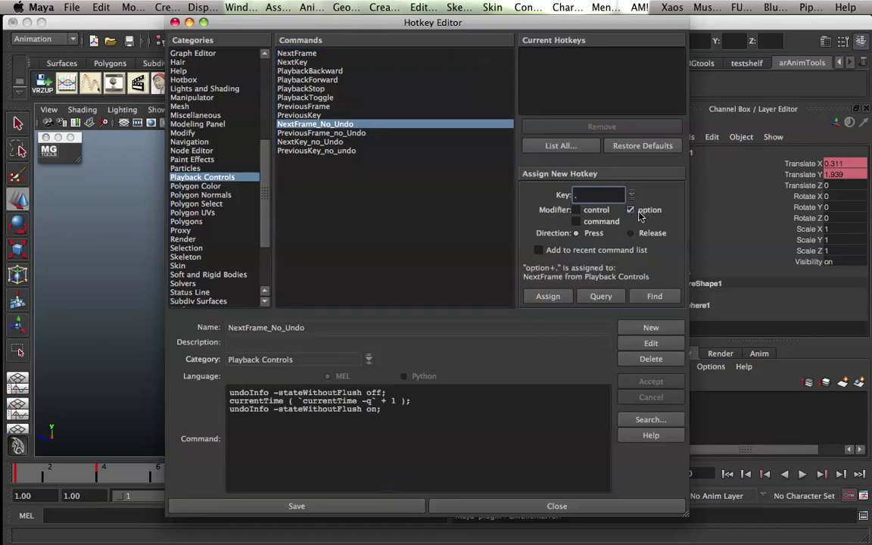
{"action": "left_click", "coordinate": [548, 296]}
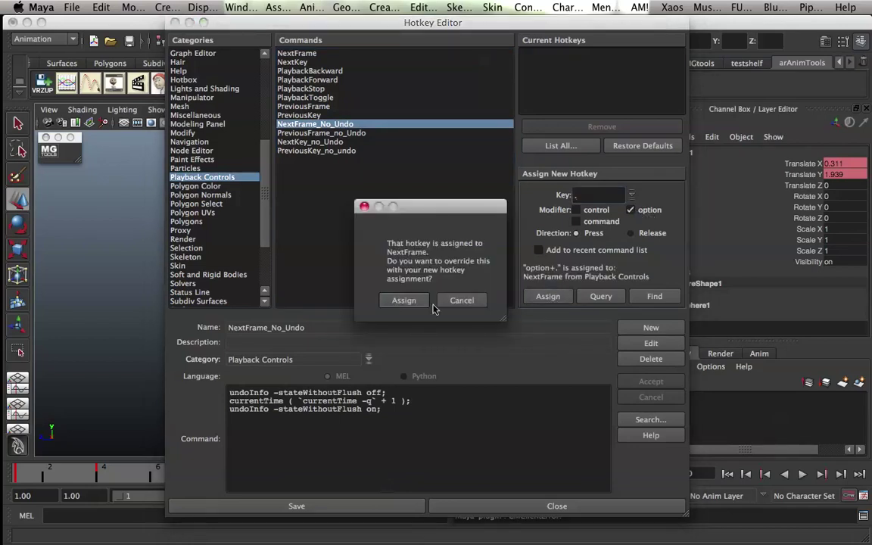
{"action": "left_click", "coordinate": [401, 303]}
Try assigning option+, to PreviousFrame_no_Undo and dismiss the already-assigned warning.
{"action": "left_click", "coordinate": [286, 132]}
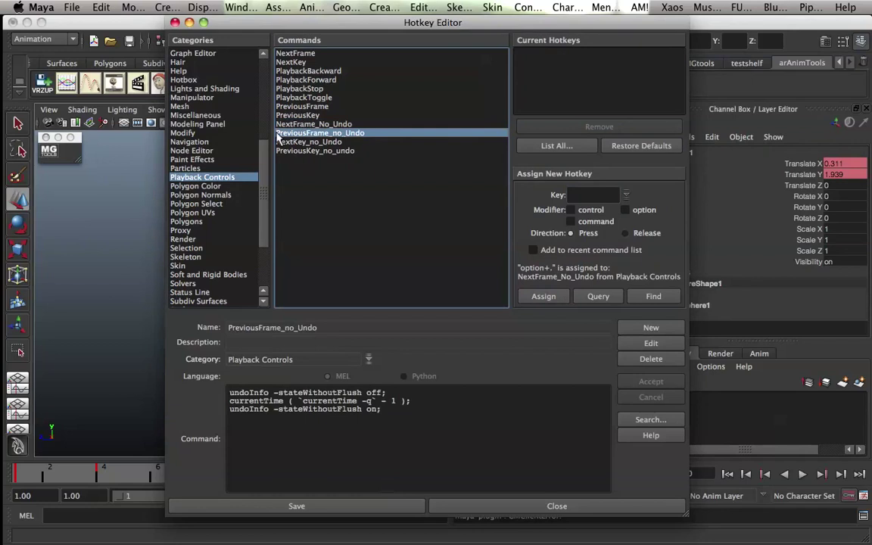
{"action": "left_click", "coordinate": [277, 106]}
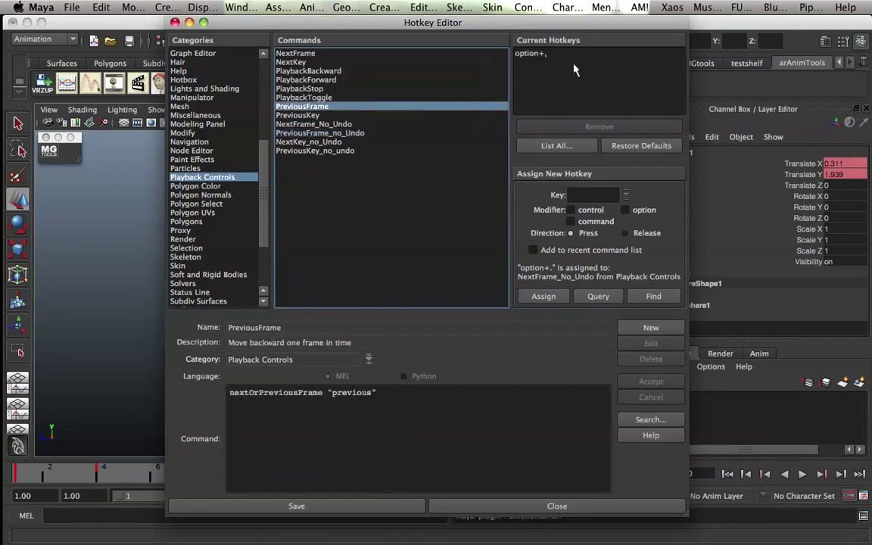
{"action": "left_click", "coordinate": [596, 197]}
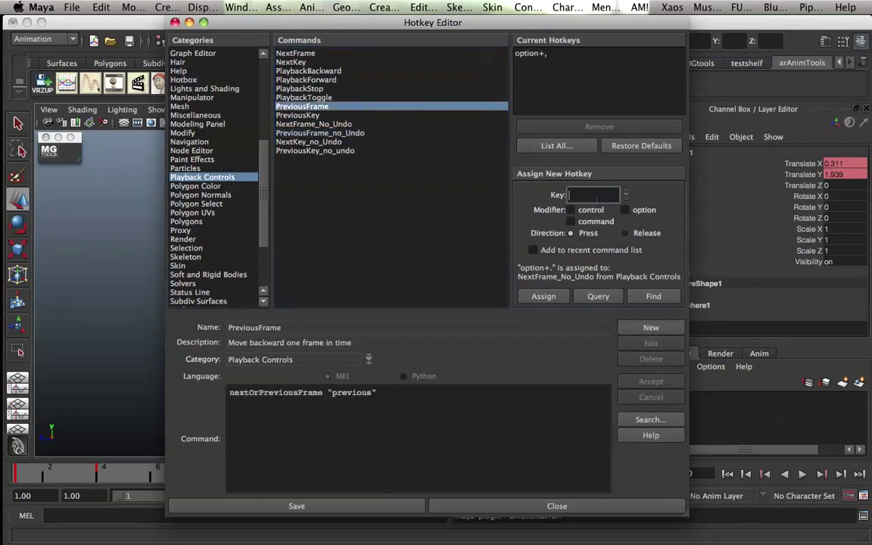
{"action": "key", "text": "alt+comma"}
{"action": "left_click", "coordinate": [547, 296]}
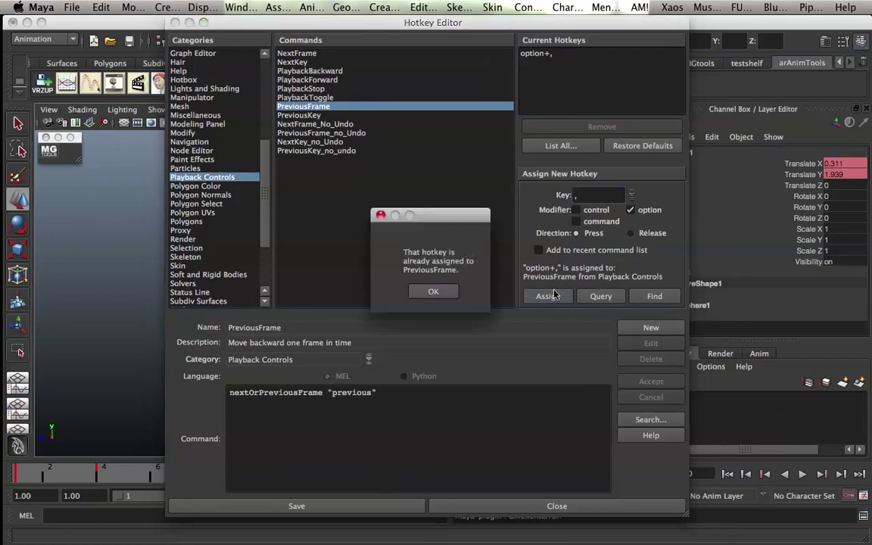
{"action": "left_click", "coordinate": [424, 295]}
{"action": "left_click", "coordinate": [292, 133]}
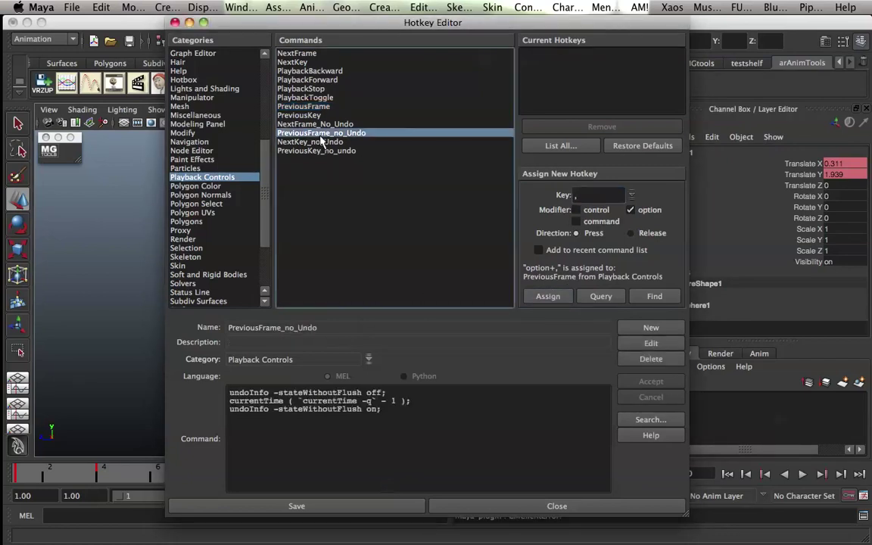
{"action": "left_click", "coordinate": [287, 142]}
Assign the period key to NextKey_no_Undo, overriding the default NextKey hotkey.
{"action": "left_click", "coordinate": [312, 64]}
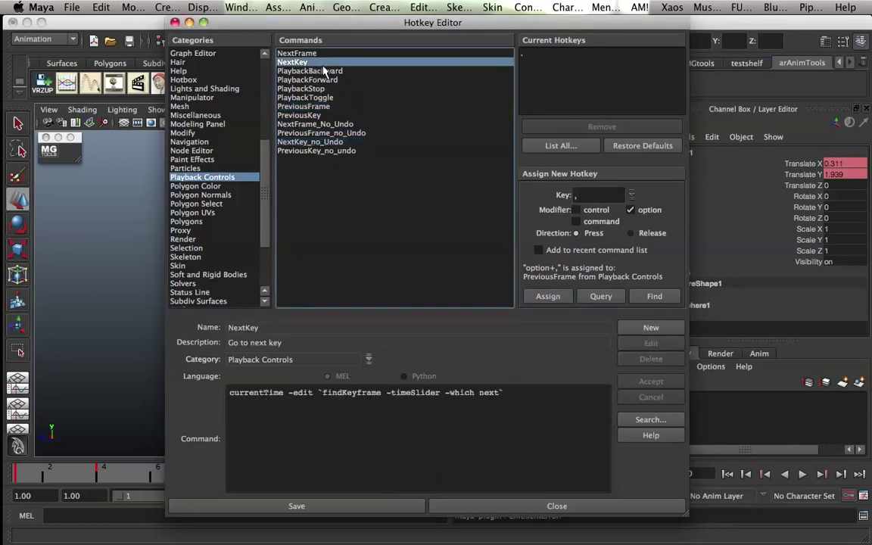
{"action": "left_click", "coordinate": [324, 142]}
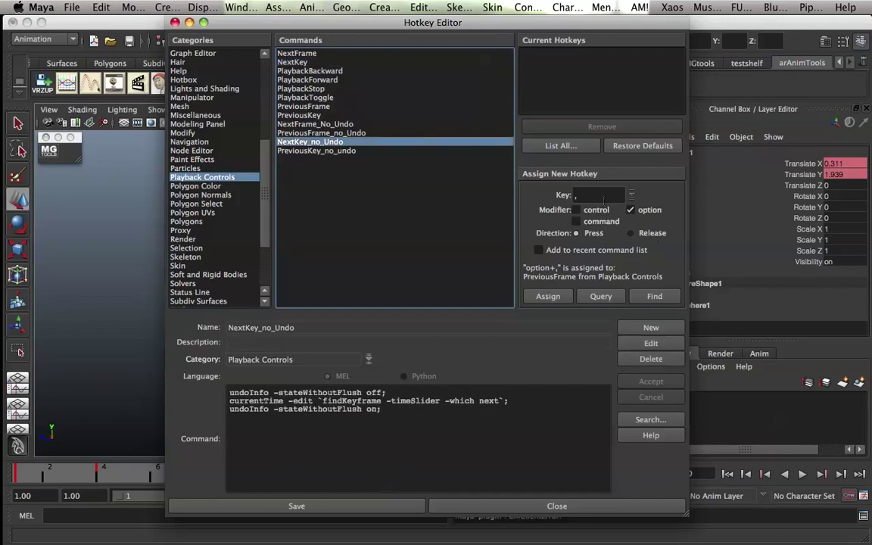
{"action": "left_click", "coordinate": [322, 150]}
{"action": "left_click", "coordinate": [333, 134]}
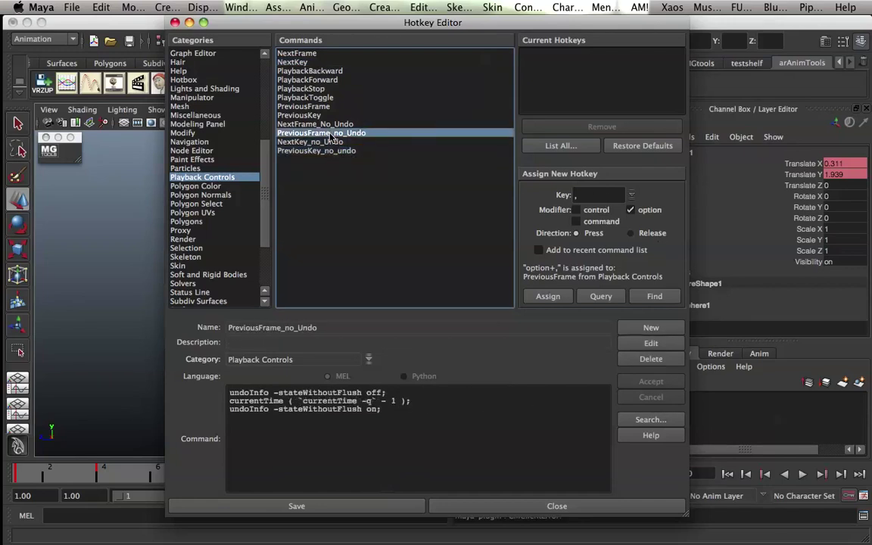
{"action": "left_click", "coordinate": [303, 142]}
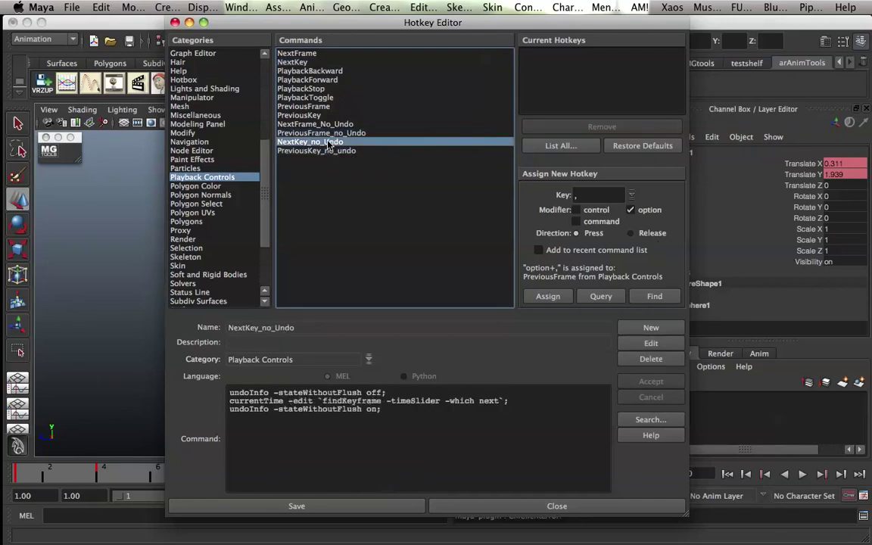
{"action": "left_click", "coordinate": [602, 196]}
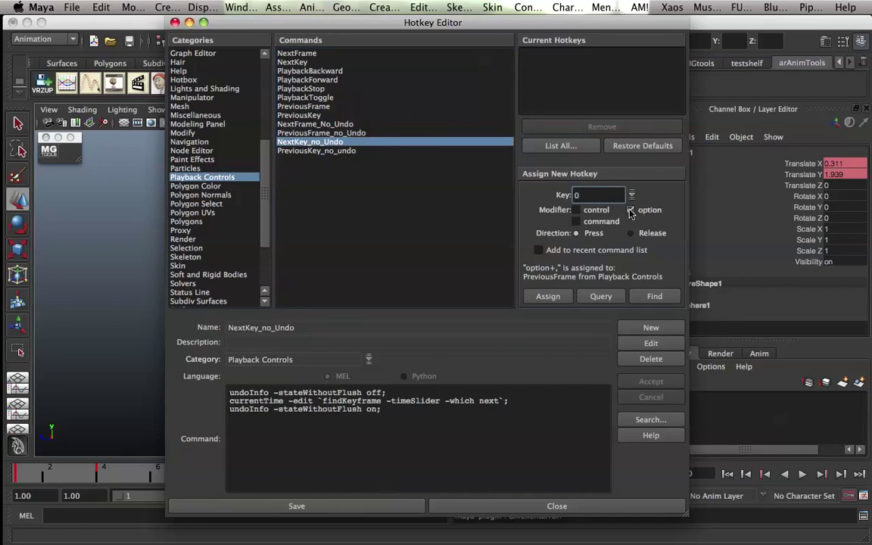
{"action": "type", "text": "."}
{"action": "left_click", "coordinate": [631, 209]}
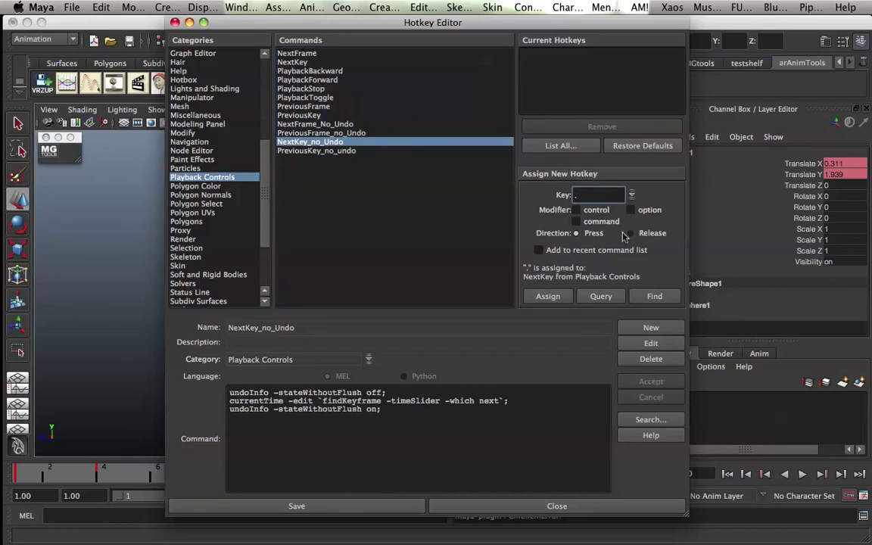
{"action": "left_click", "coordinate": [548, 296]}
{"action": "left_click", "coordinate": [405, 301]}
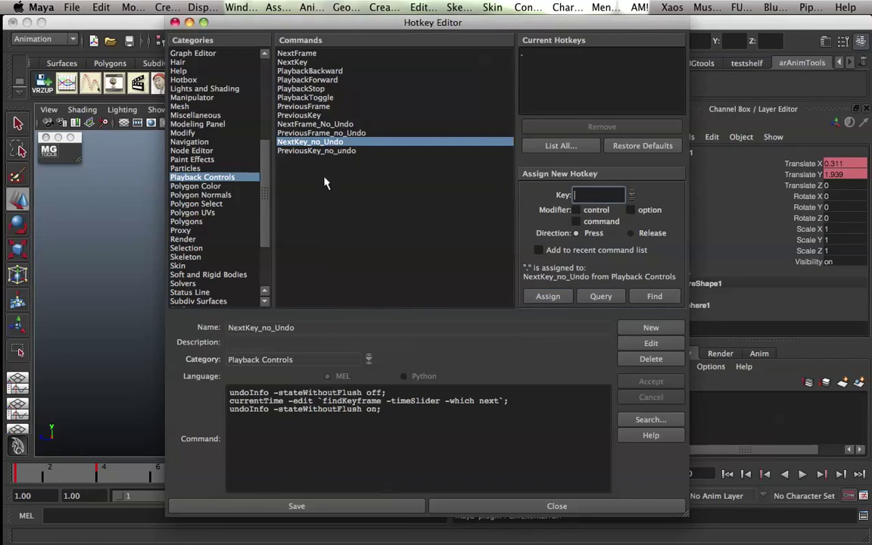
Assign option+, to PreviousFrame_no_Undo, overriding the default PreviousFrame hotkey.
{"action": "left_click", "coordinate": [294, 132]}
{"action": "left_click", "coordinate": [291, 141]}
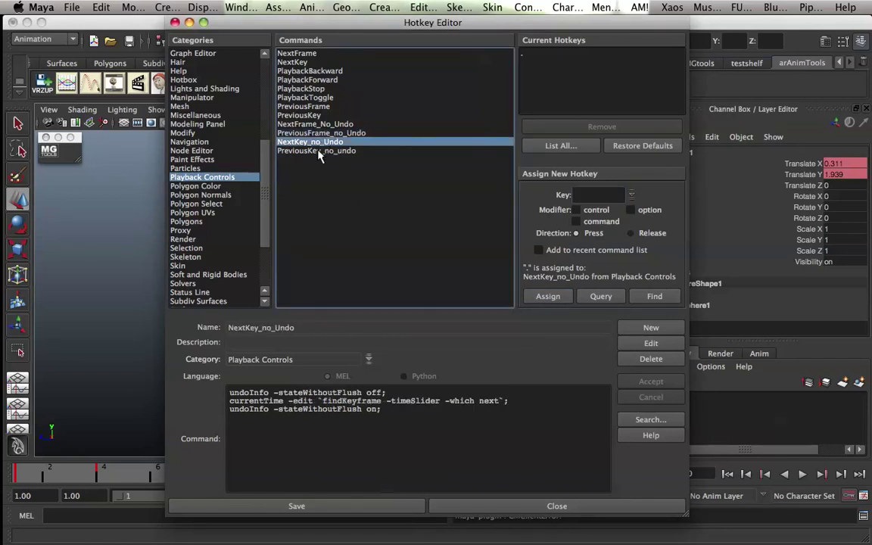
{"action": "left_click", "coordinate": [320, 133]}
{"action": "left_click", "coordinate": [318, 123]}
{"action": "left_click", "coordinate": [319, 133]}
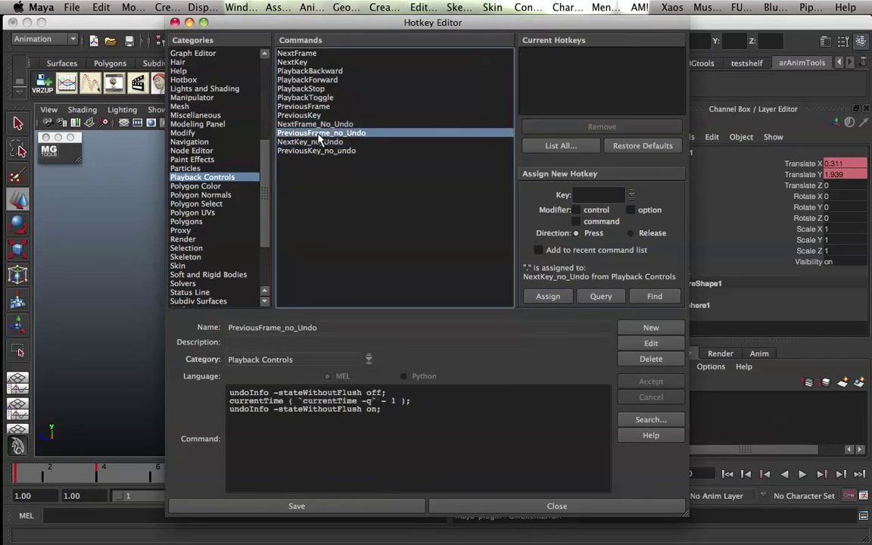
{"action": "left_click", "coordinate": [314, 107]}
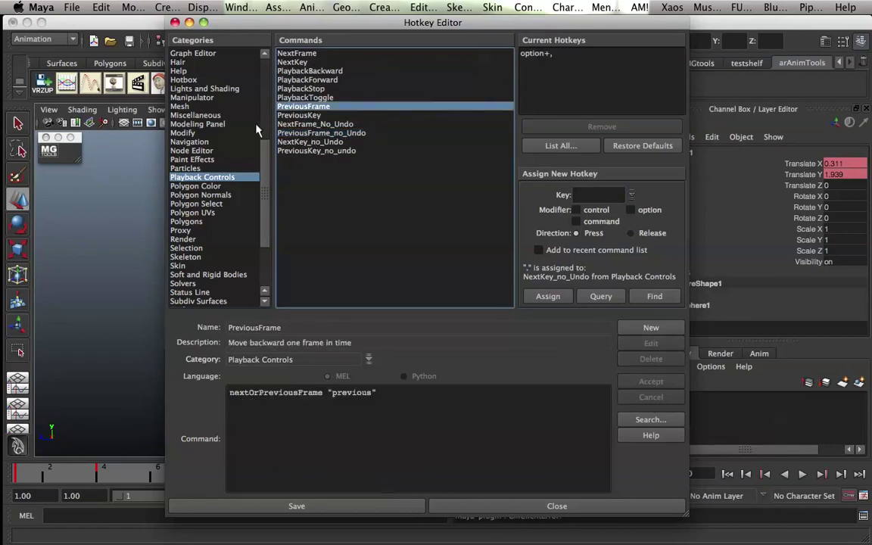
{"action": "left_click", "coordinate": [294, 132]}
{"action": "left_click", "coordinate": [589, 195]}
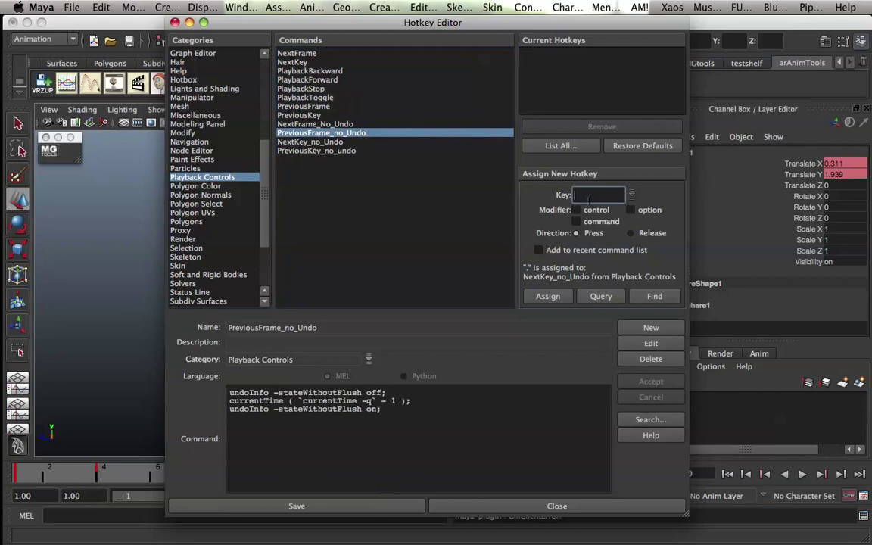
{"action": "left_click", "coordinate": [631, 209]}
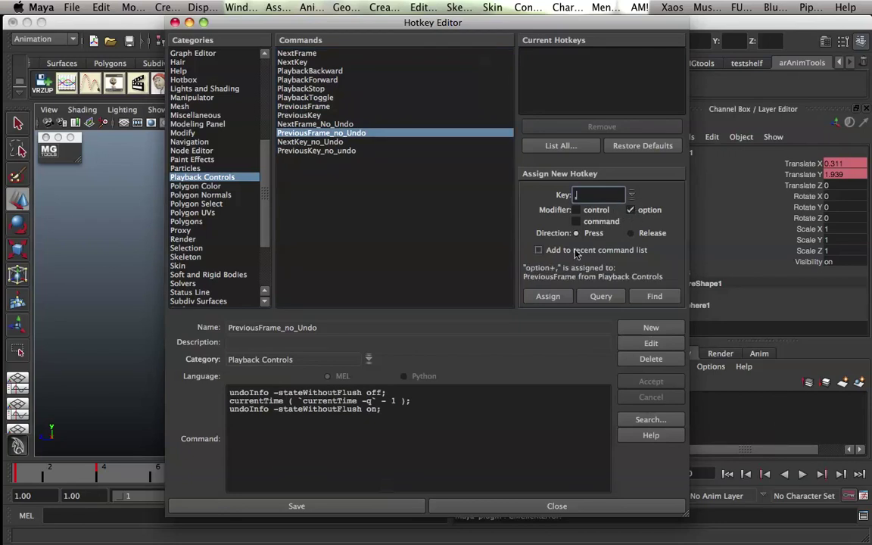
{"action": "left_click", "coordinate": [552, 297]}
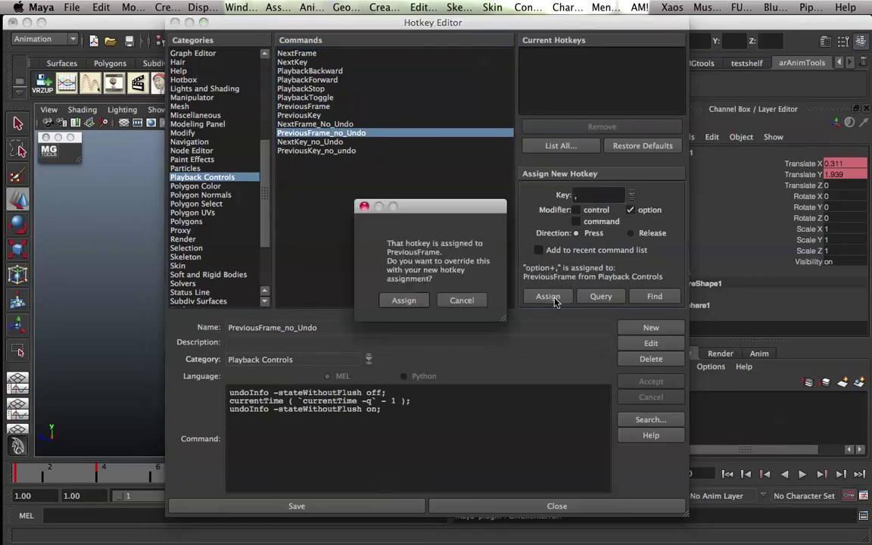
{"action": "left_click", "coordinate": [388, 299]}
Review the PreviousKey and NextFrame_No_Undo hotkey assignments.
{"action": "left_click", "coordinate": [307, 115]}
{"action": "left_click", "coordinate": [332, 134]}
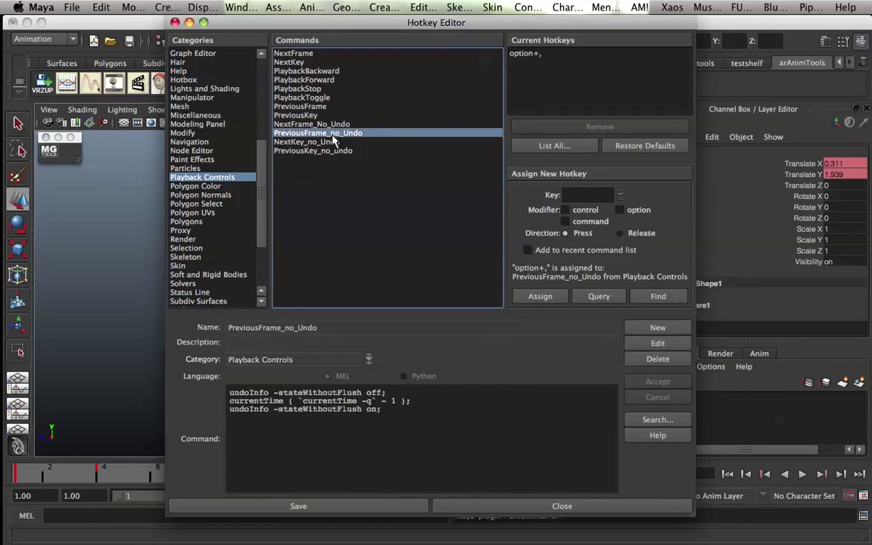
{"action": "left_click", "coordinate": [332, 116]}
{"action": "left_click", "coordinate": [331, 124]}
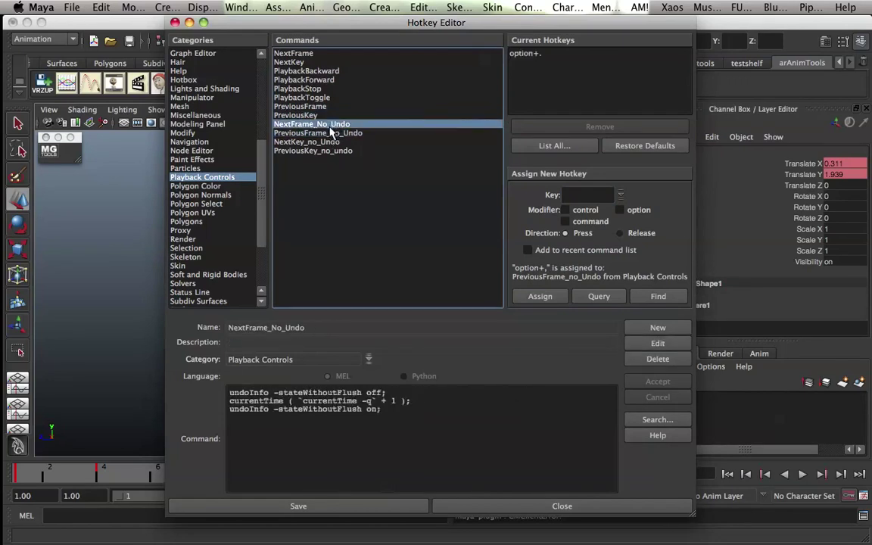
Bind comma to PreviousKey_no_undo over PreviousKey, then save the hotkeys and dismiss the warning.
{"action": "key", "text": "Down"}
{"action": "key", "text": "Down"}
{"action": "key", "text": "Down"}
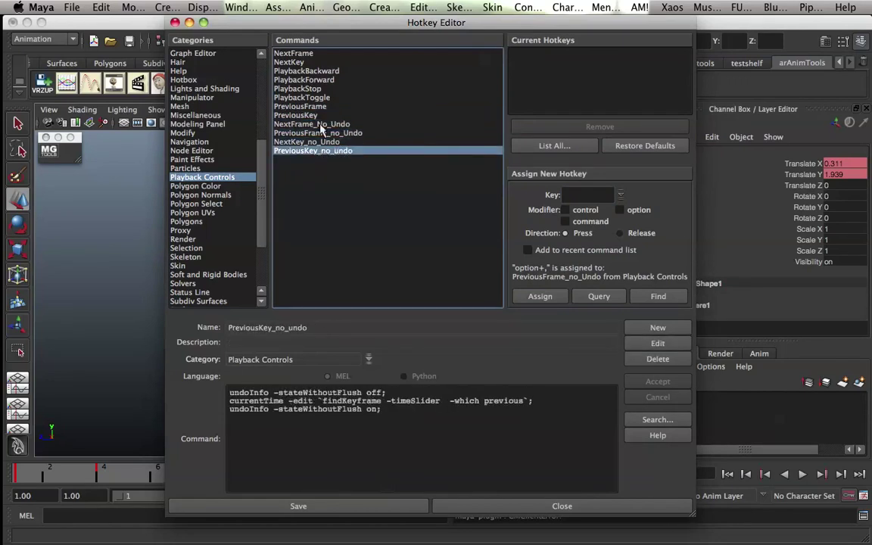
{"action": "left_click", "coordinate": [565, 195]}
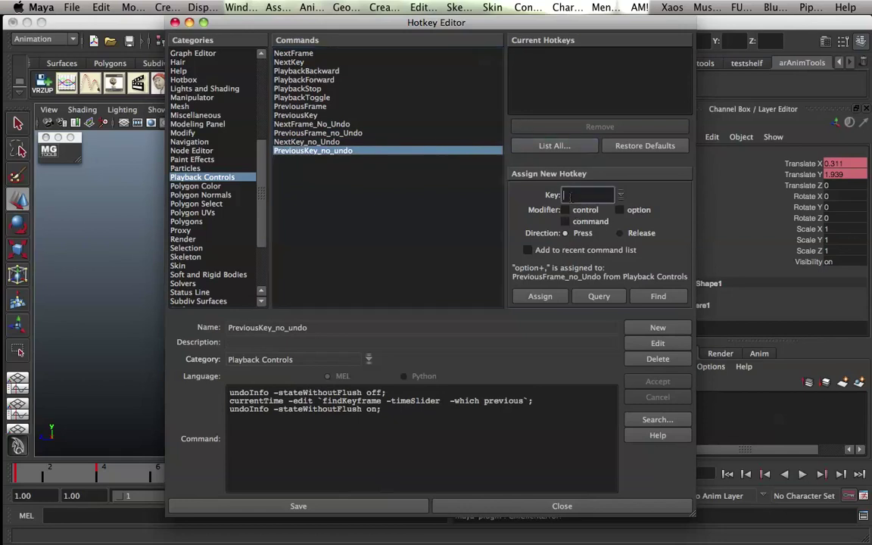
{"action": "type", "text": ","}
{"action": "left_click", "coordinate": [540, 296]}
{"action": "left_click", "coordinate": [403, 301]}
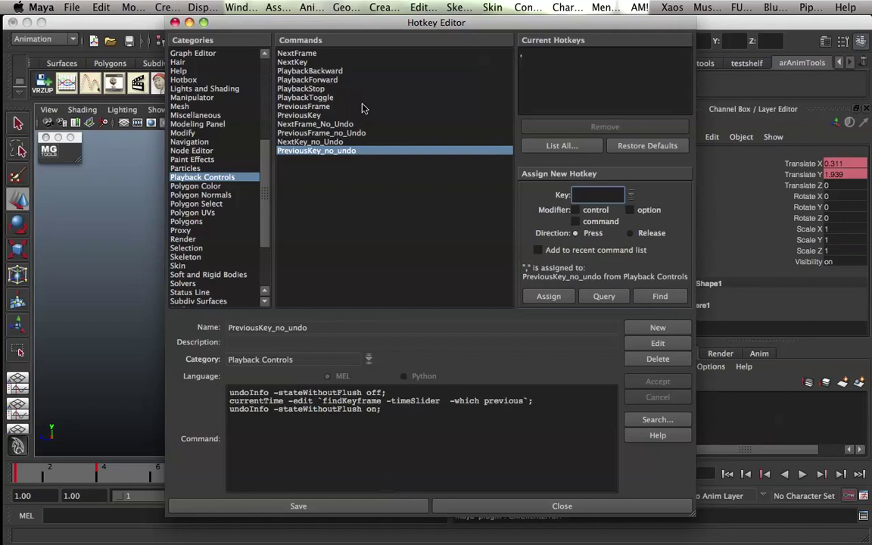
{"action": "left_click", "coordinate": [274, 506]}
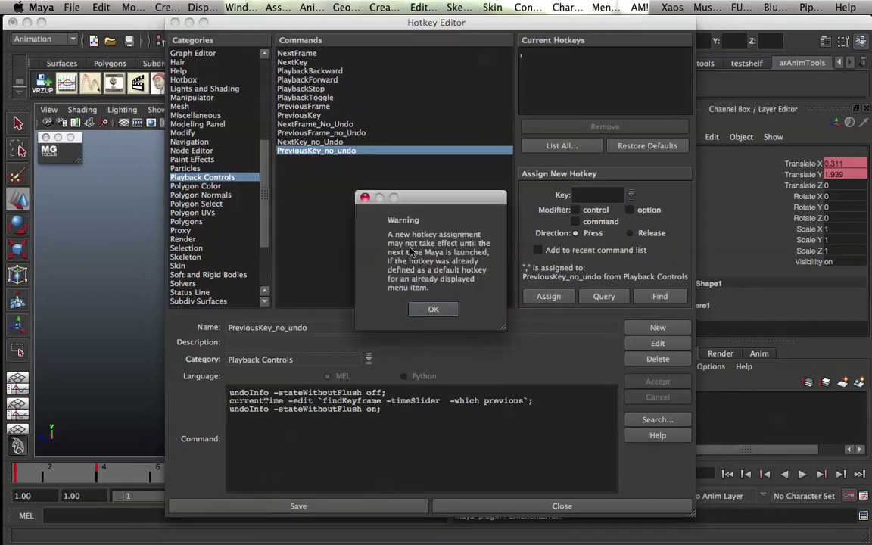
{"action": "left_click", "coordinate": [429, 310]}
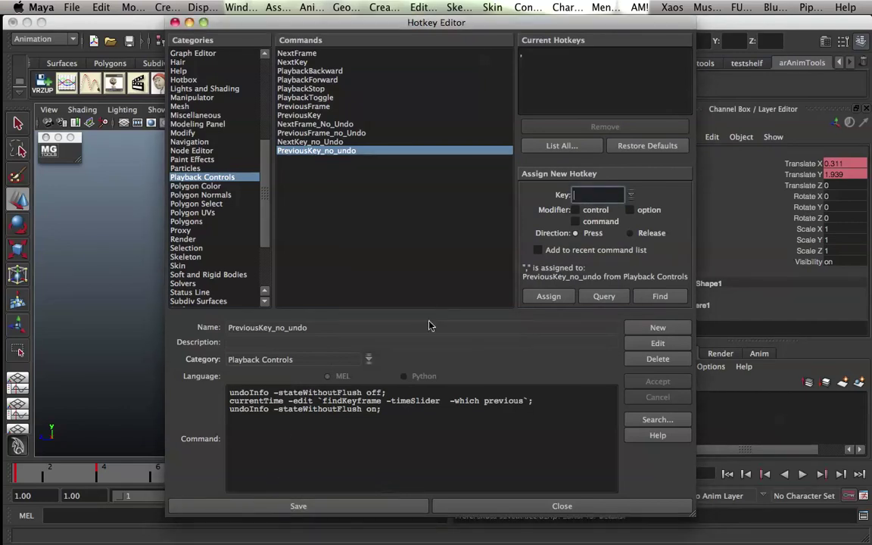
Close the Hotkey Editor, reselect the sphere, and raise it along Y at frame 13.
{"action": "left_click", "coordinate": [175, 23]}
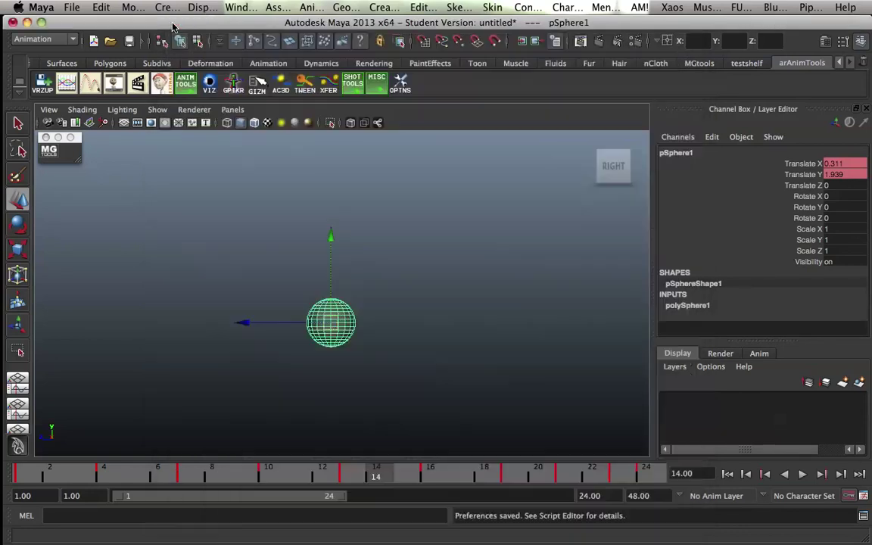
{"action": "left_click", "coordinate": [230, 278]}
{"action": "left_click", "coordinate": [331, 337]}
{"action": "left_click", "coordinate": [347, 474]}
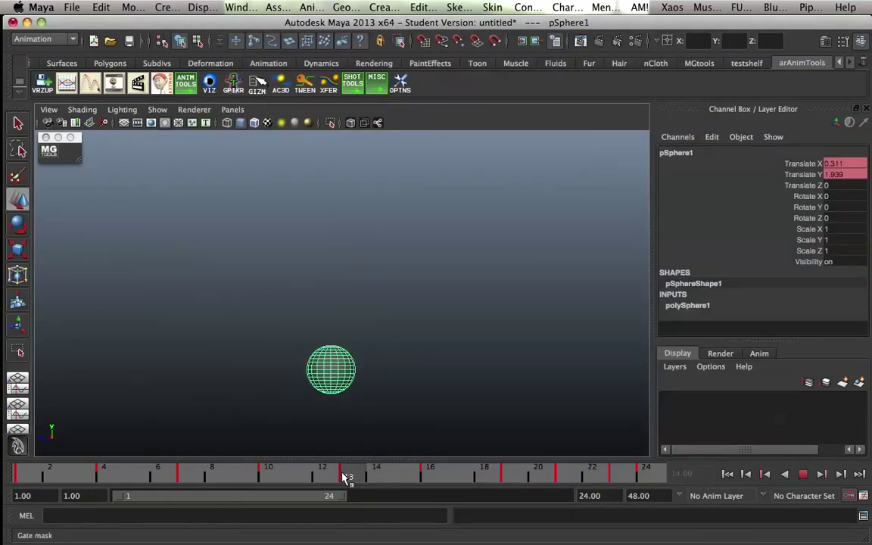
{"action": "mouse_move", "coordinate": [331, 303]}
{"action": "left_mouse_down"}
{"action": "mouse_move", "coordinate": [331, 286]}
{"action": "mouse_move", "coordinate": [337, 299]}
{"action": "left_mouse_up"}
Play the animation, undo the sphere's upward move twice, then scrub back to frame 11.
{"action": "key", "text": "alt+v"}
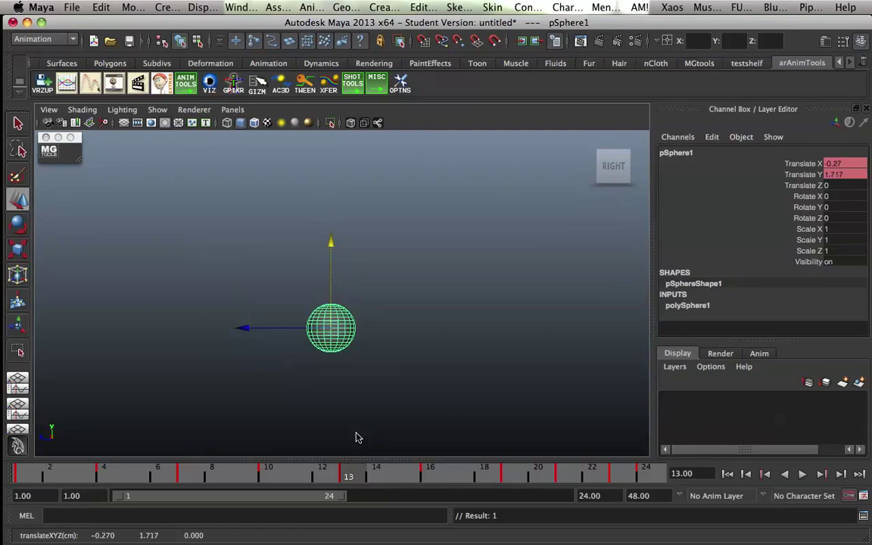
{"action": "key", "text": "z"}
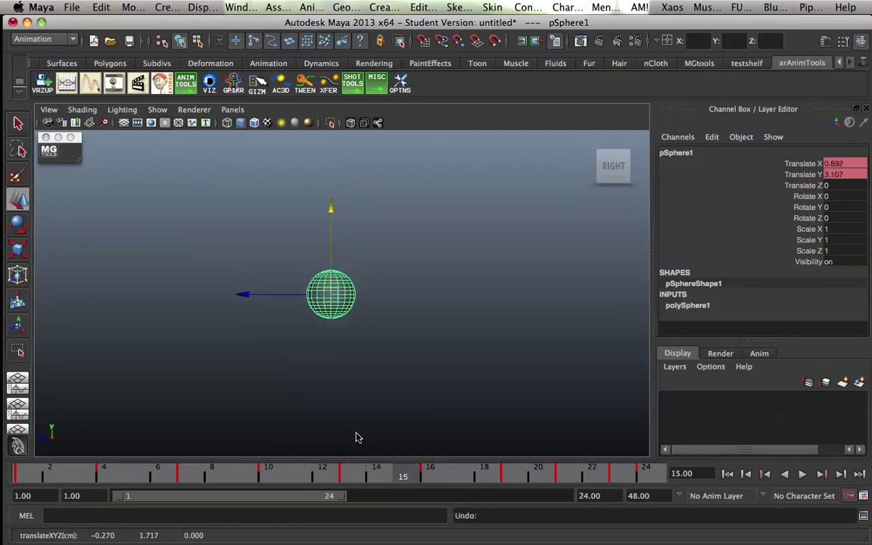
{"action": "key", "text": "z"}
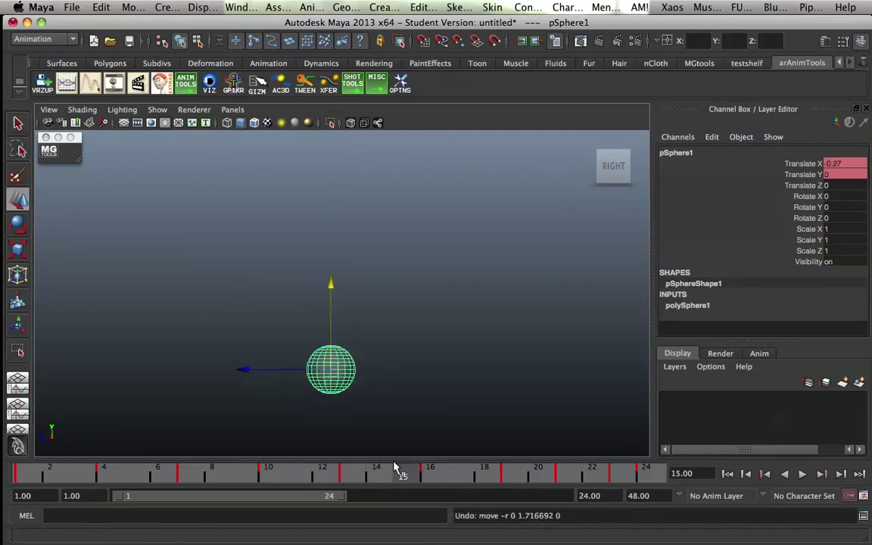
{"action": "key", "text": "alt+v"}
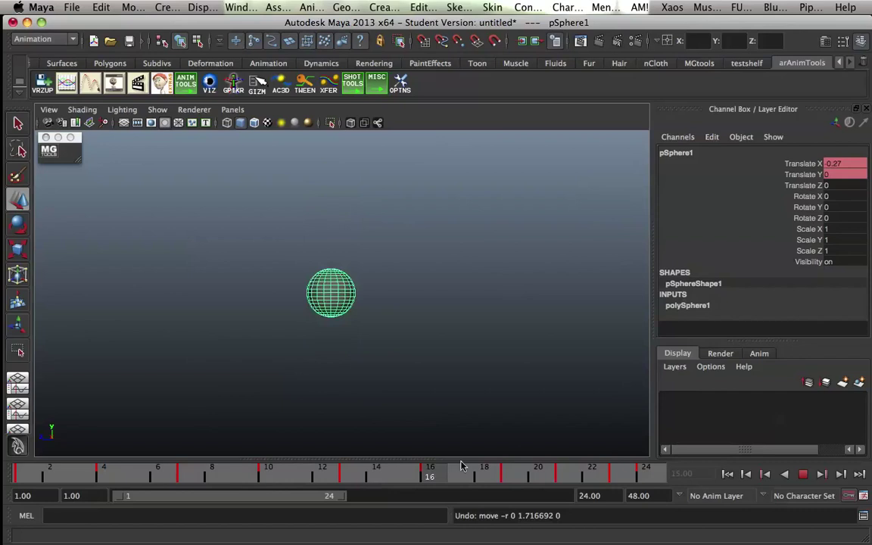
{"action": "left_click_drag", "start_coordinate": [379, 485], "coordinate": [362, 477]}
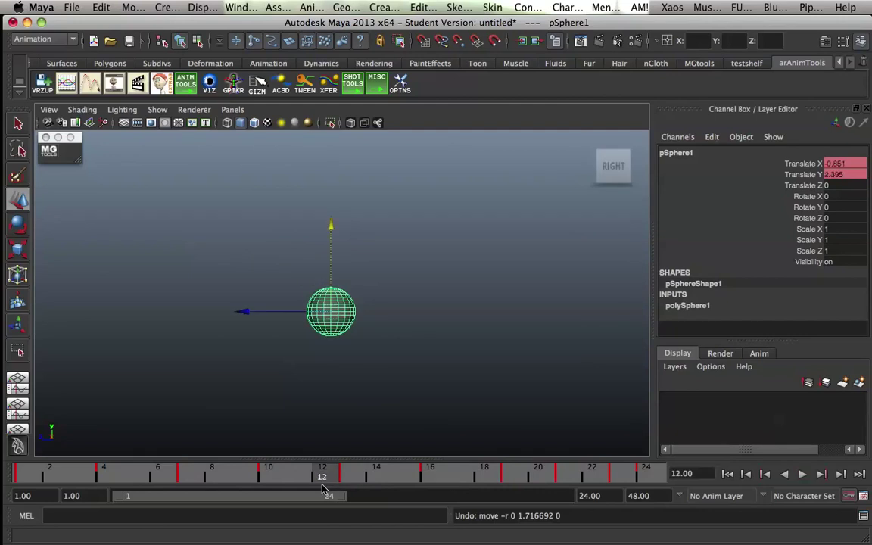
Step forward one frame and toggle playback repeatedly, confirming undo only reverts selection changes.
{"action": "key", "text": "alt+period"}
{"action": "key", "text": "alt+v"}
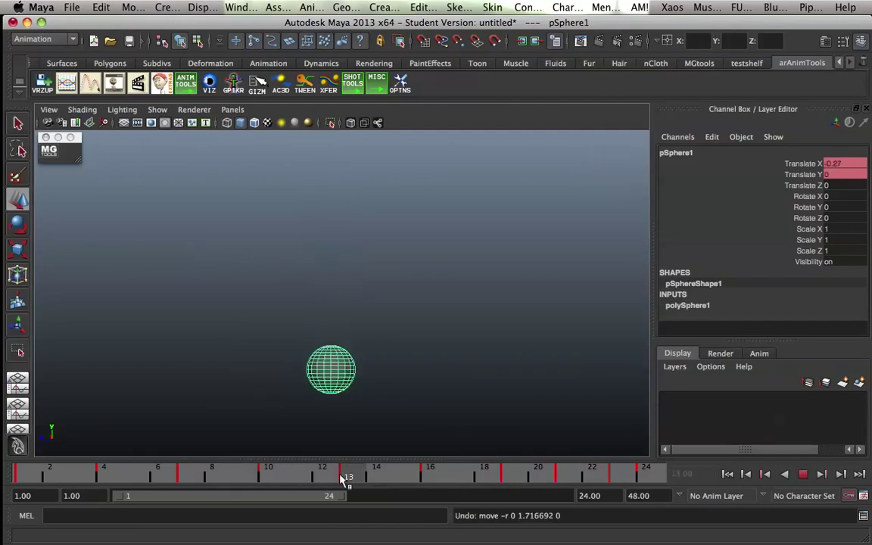
{"action": "key", "text": "alt+v"}
{"action": "key", "text": "z"}
{"action": "key", "text": "z"}
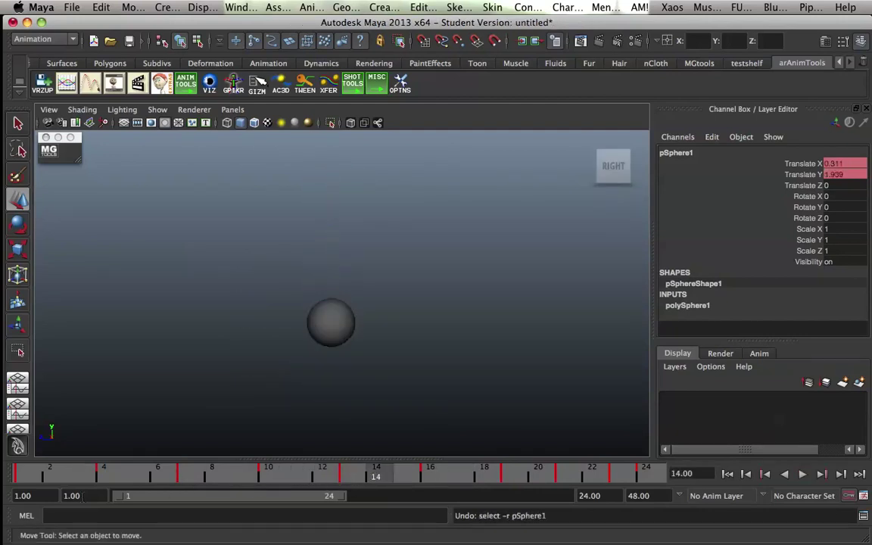
{"action": "key", "text": "alt+v"}
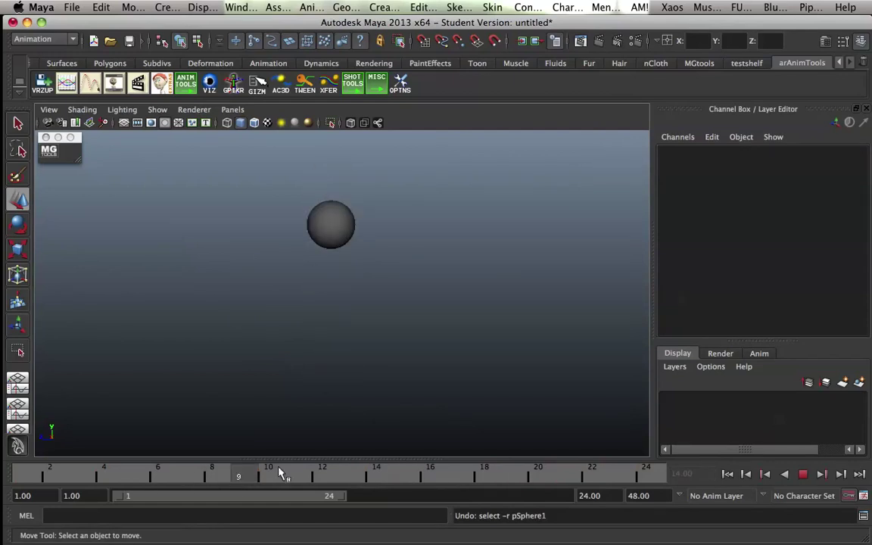
{"action": "key", "text": "alt+v"}
{"action": "key", "text": "z"}
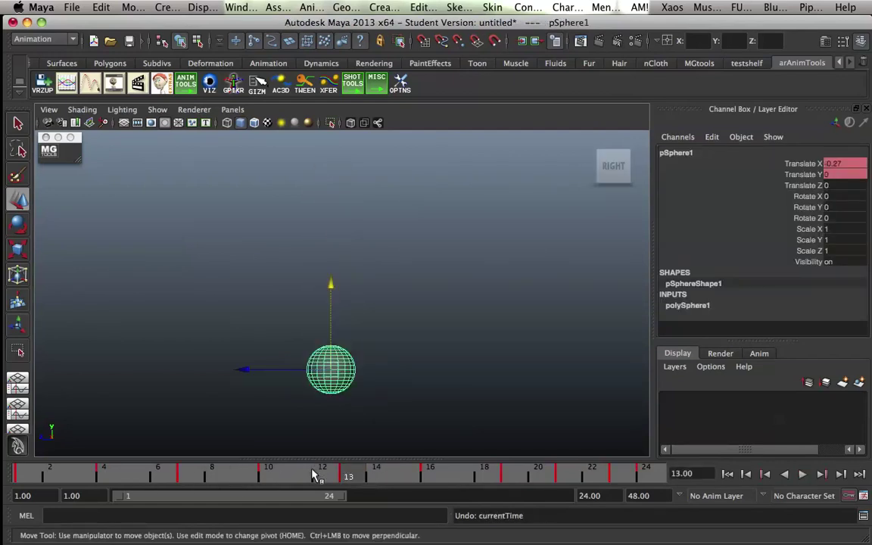
{"action": "key", "text": "alt+v"}
{"action": "key", "text": "alt+v"}
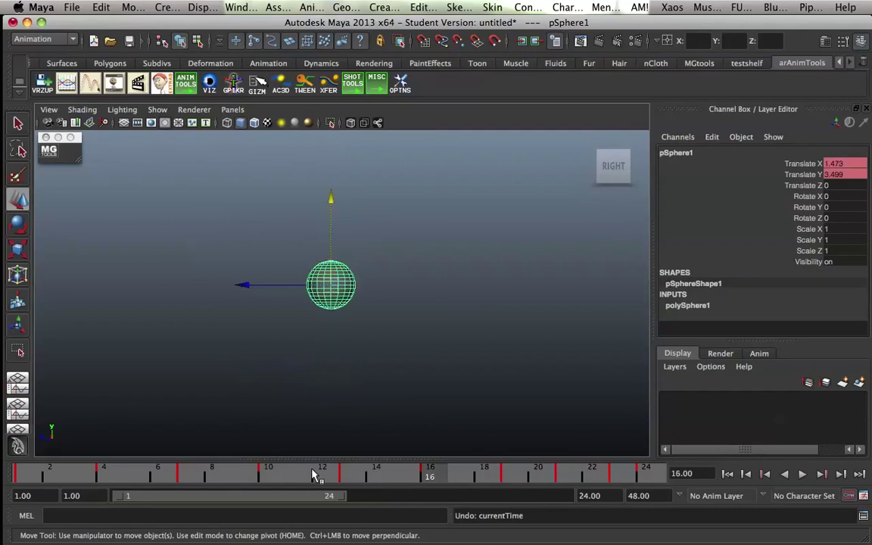